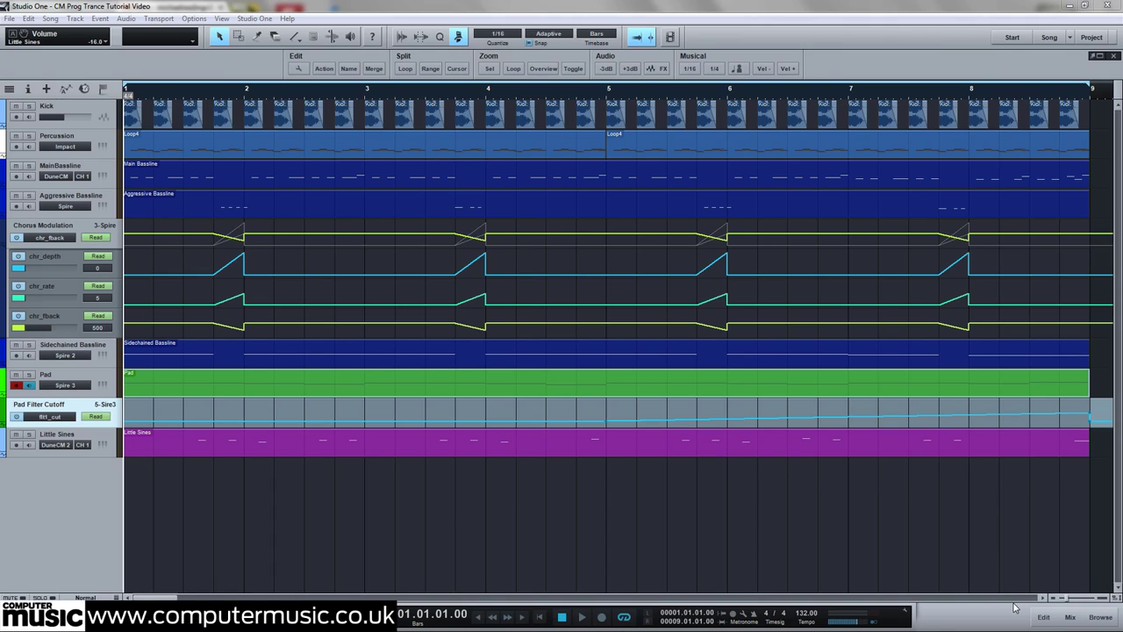
# - Add Spire from the Instruments browser as a new instrument track below the existing tracks
pyautogui.click(1100, 616)
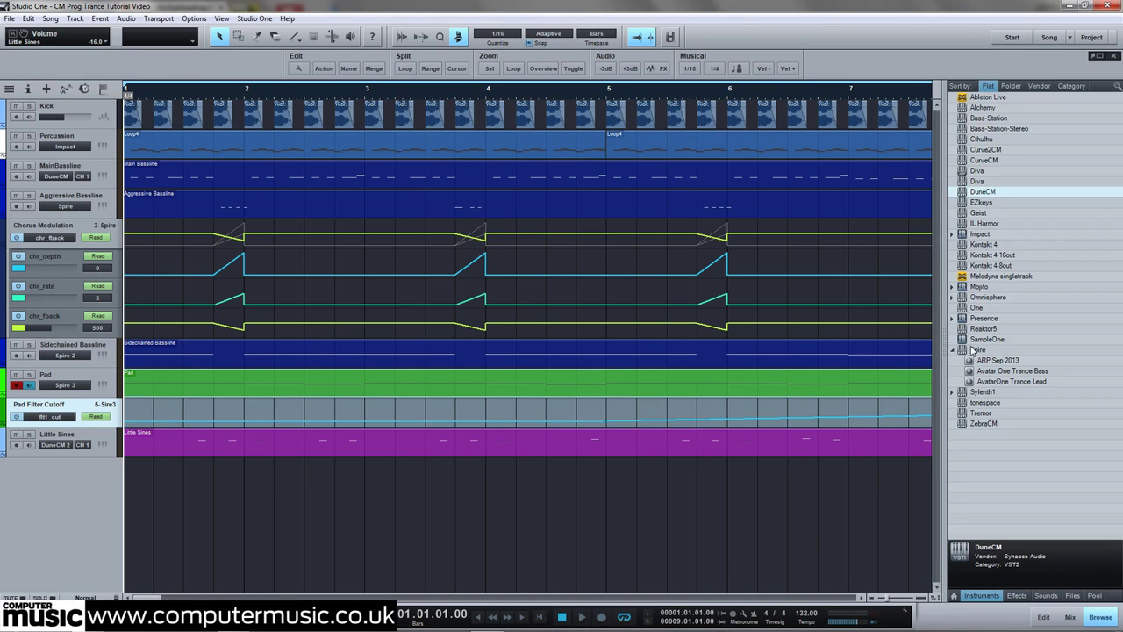
pyautogui.moveTo(974, 349); pyautogui.dragTo(47, 509)
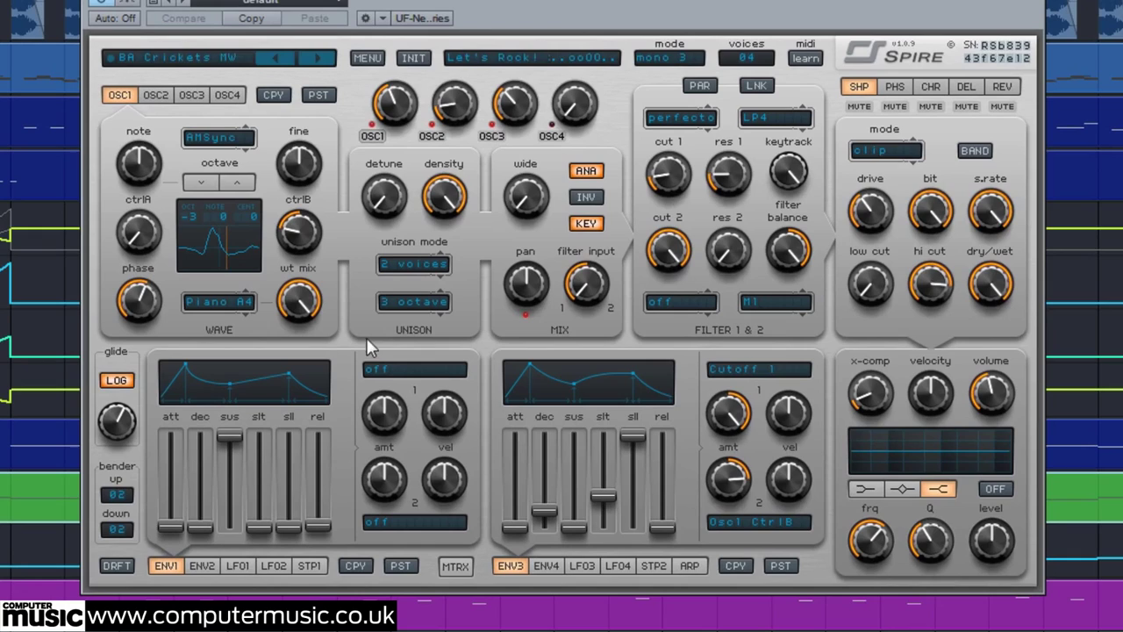
# - Init the patch and set oscillator 1 to full level, 7 unison voices, density 1000, width 734
pyautogui.click(414, 63)
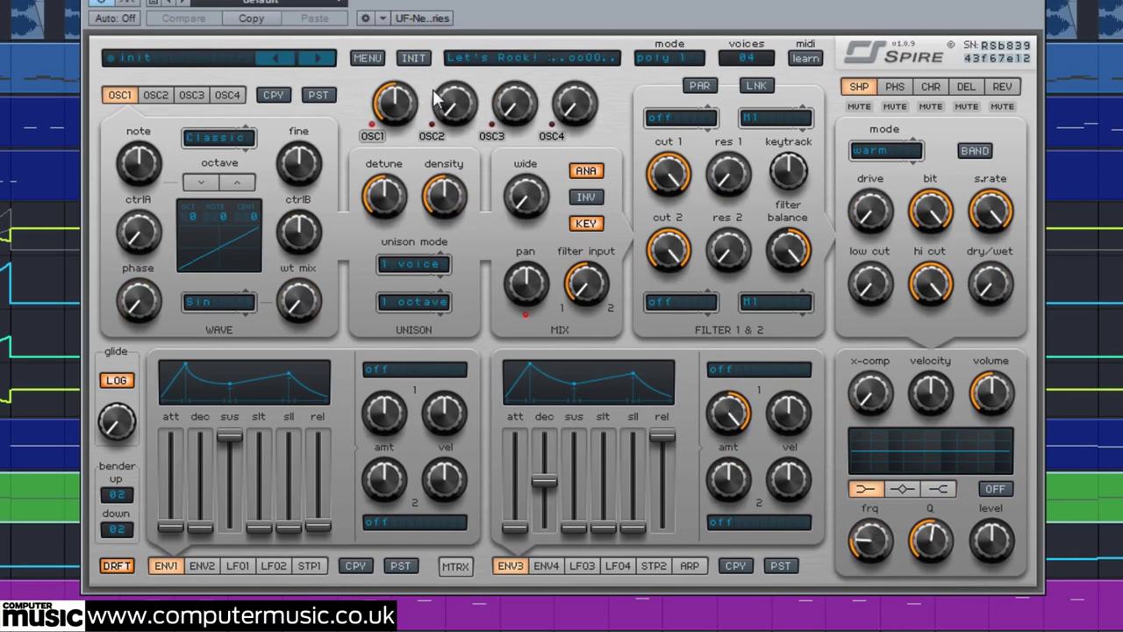
pyautogui.moveTo(392, 116); pyautogui.dragTo(392, 75)
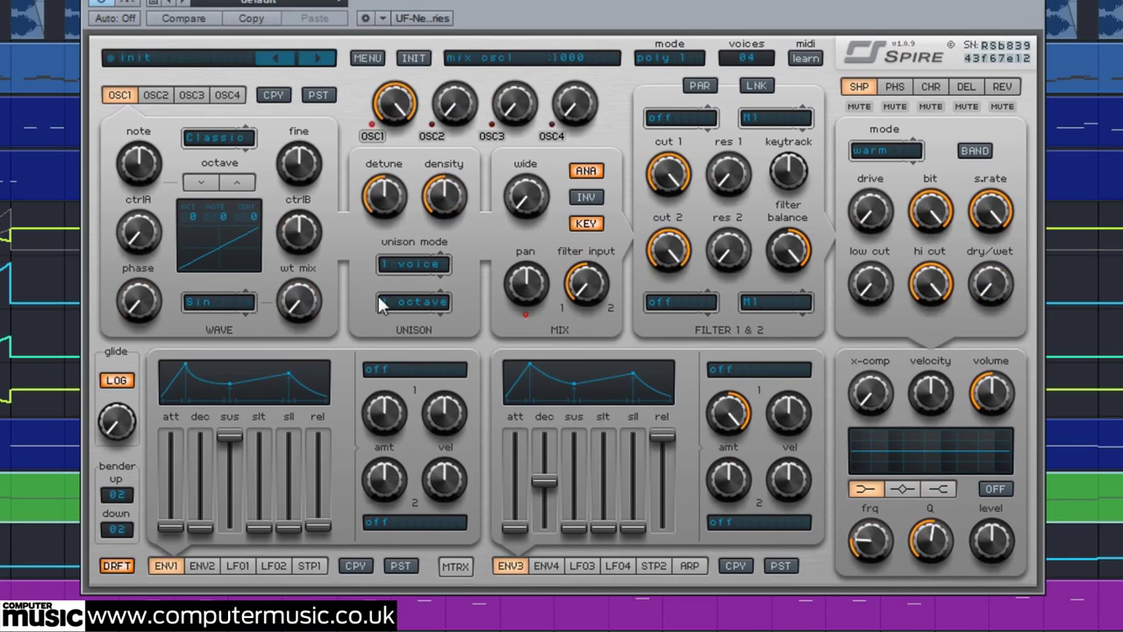
pyautogui.click(404, 270)
pyautogui.click(411, 434)
pyautogui.moveTo(444, 213); pyautogui.dragTo(439, 5)
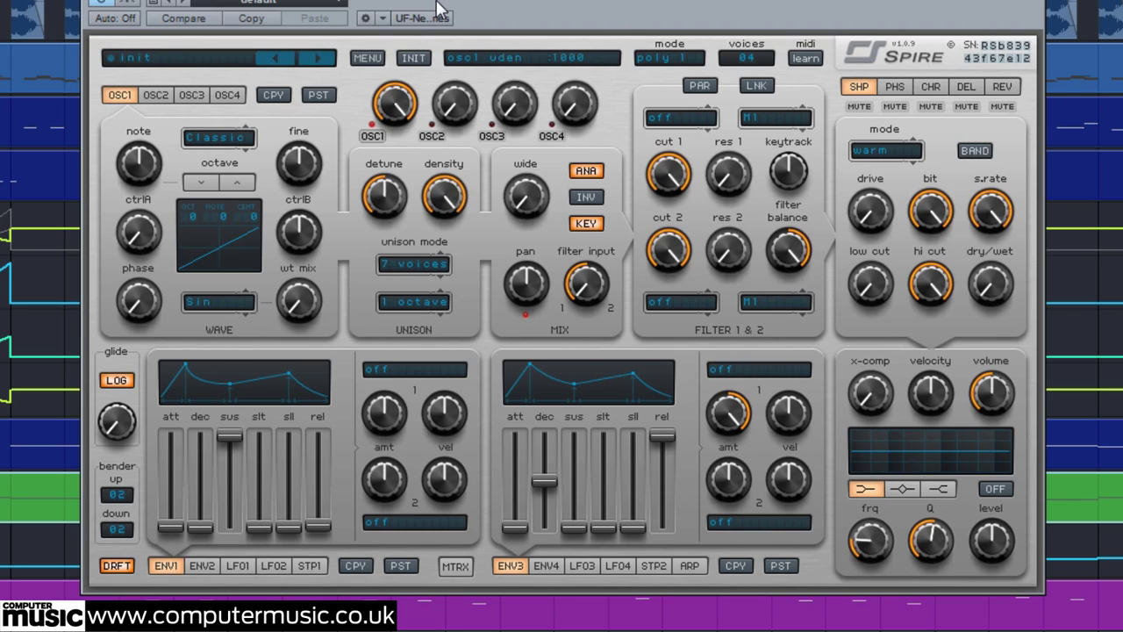
pyautogui.moveTo(529, 203); pyautogui.dragTo(545, 69)
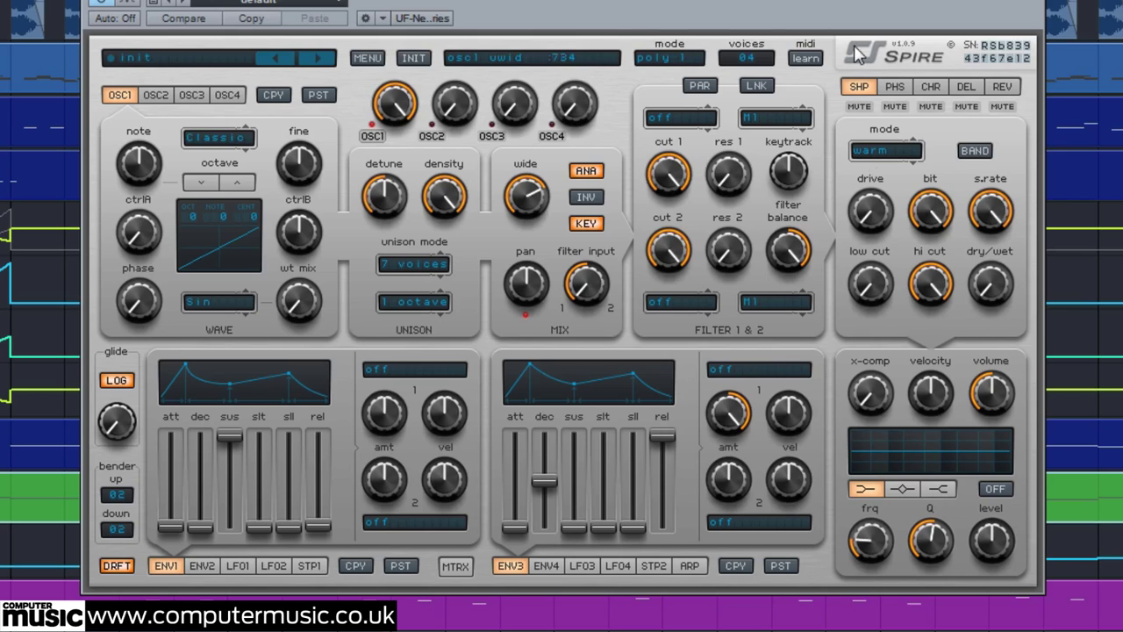
# - Raise oscillator 2's level and give it 7 unison voices, full density, moderate detune, width 734
pyautogui.moveTo(466, 114); pyautogui.dragTo(490, 13)
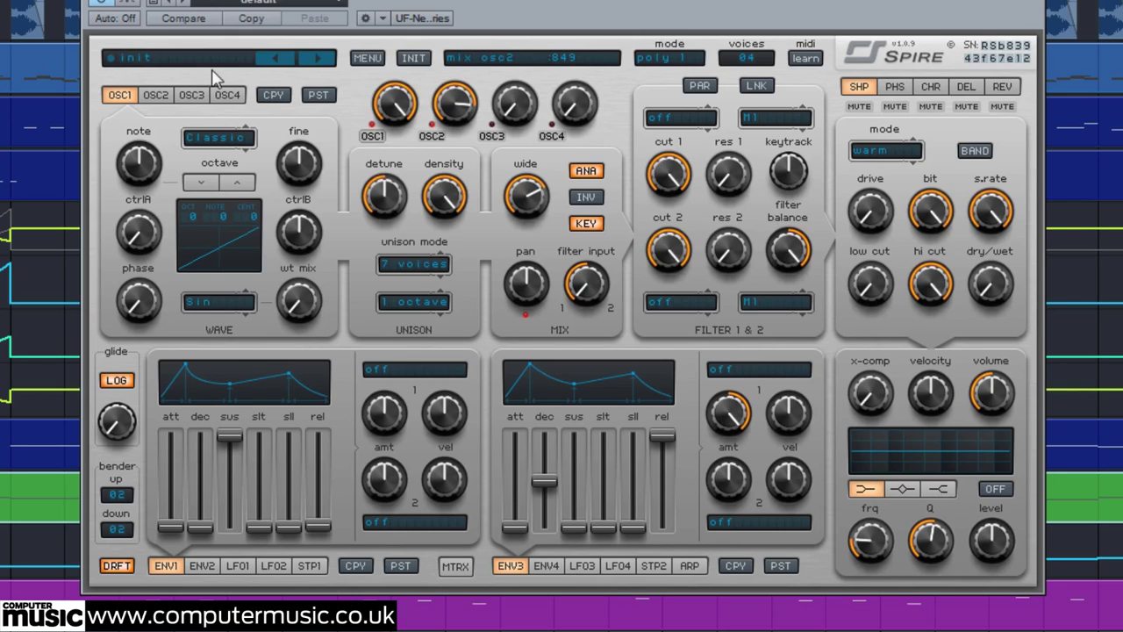
pyautogui.click(169, 97)
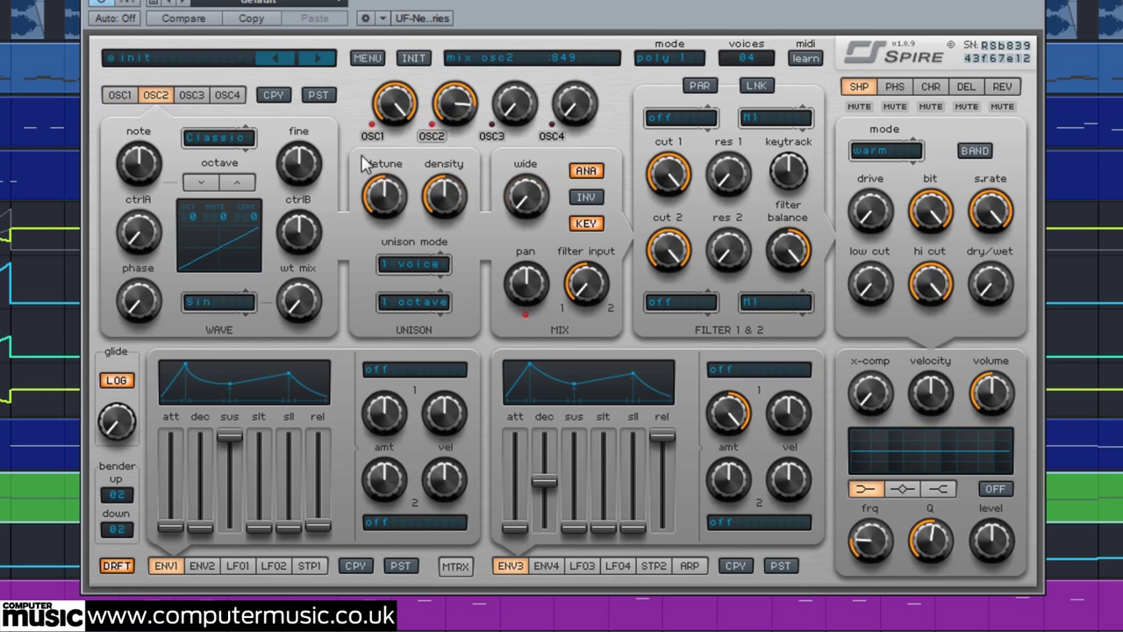
pyautogui.click(416, 262)
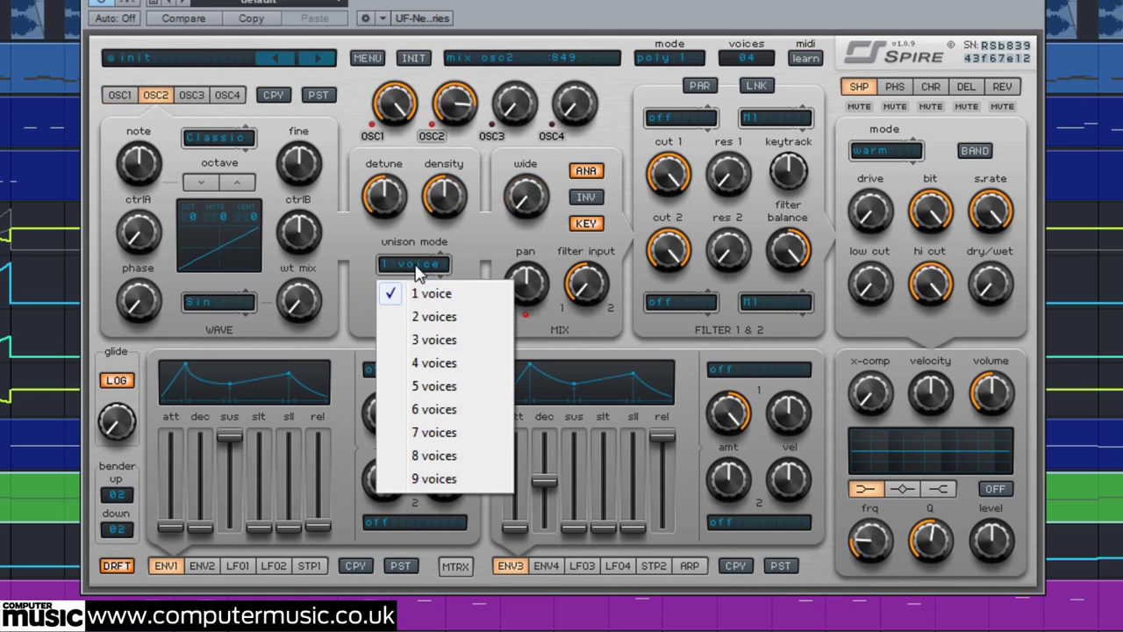
pyautogui.click(459, 441)
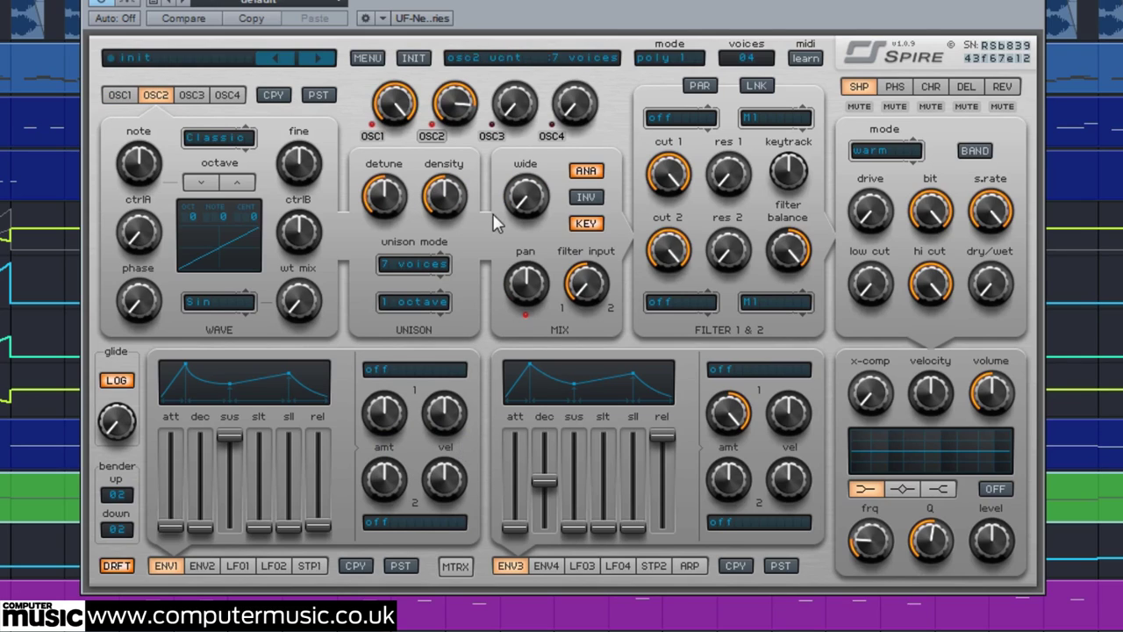
pyautogui.click(449, 204)
pyautogui.moveTo(449, 203); pyautogui.dragTo(449, 158)
pyautogui.moveTo(395, 207); pyautogui.dragTo(390, 191)
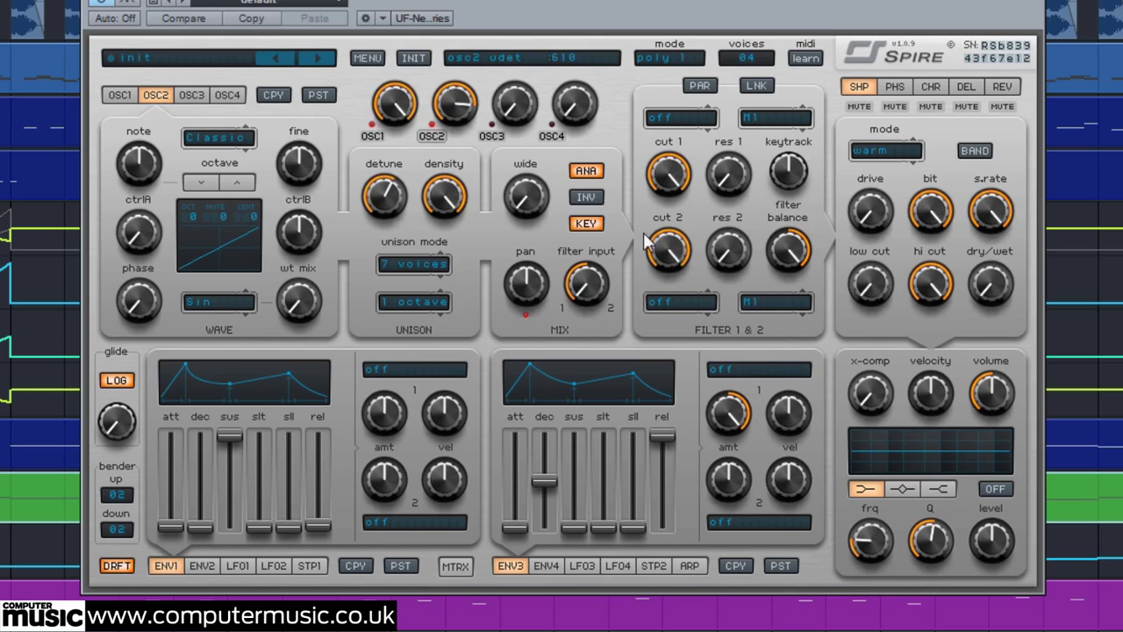
pyautogui.moveTo(544, 208); pyautogui.dragTo(554, 77)
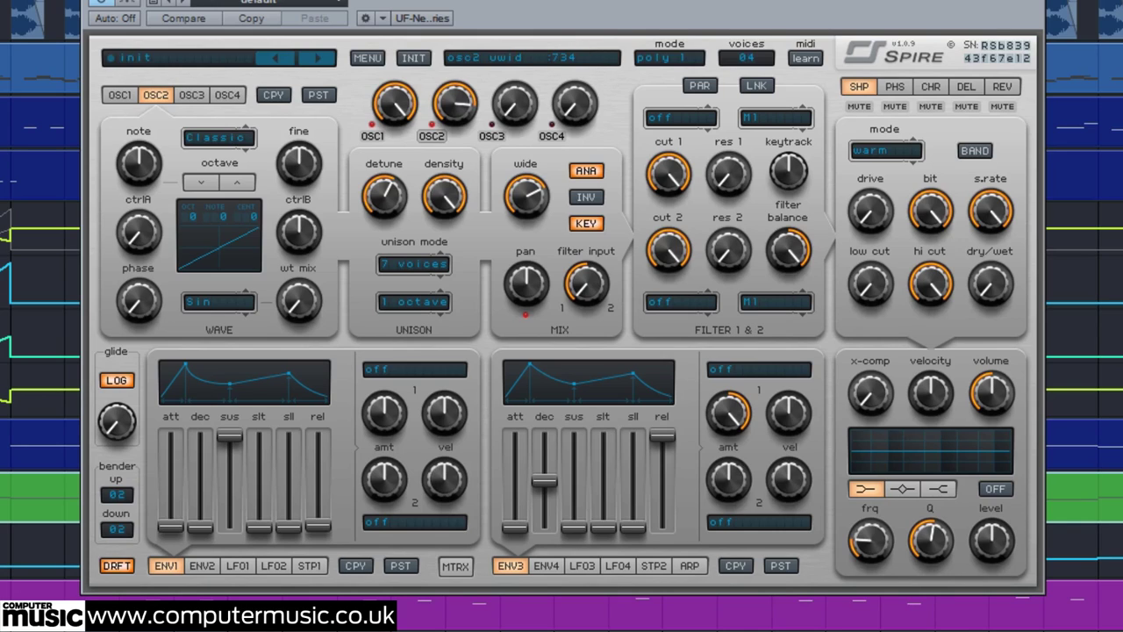
# - Make oscillator 3 a Noise source, raise its level, adjust ctrlA and ctrlB, and disable key tracking
pyautogui.click(208, 99)
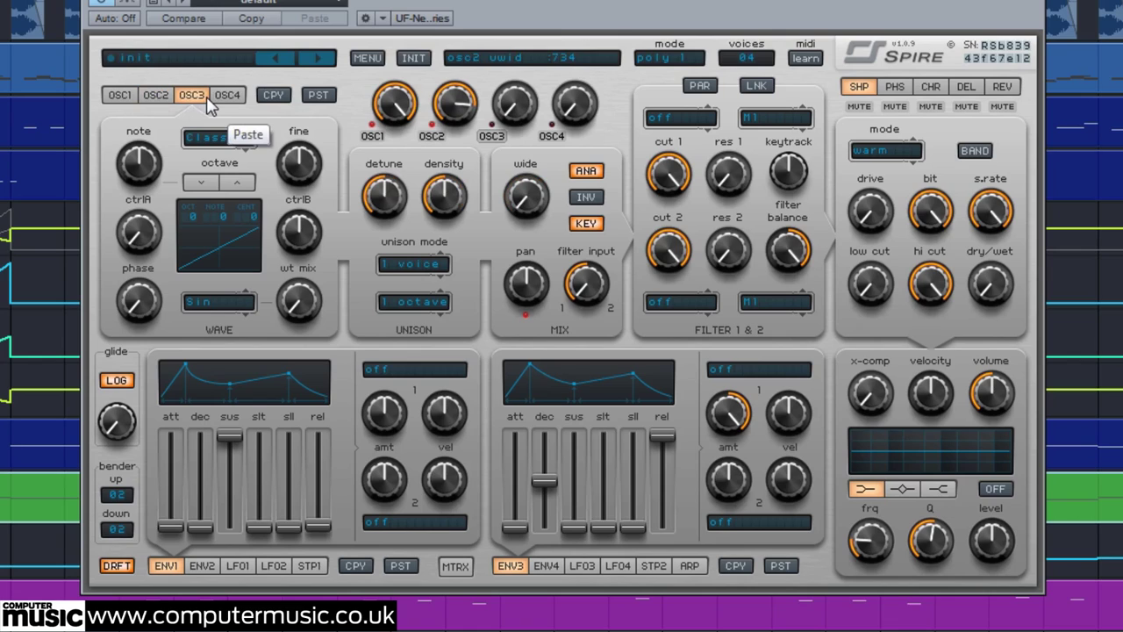
pyautogui.click(210, 140)
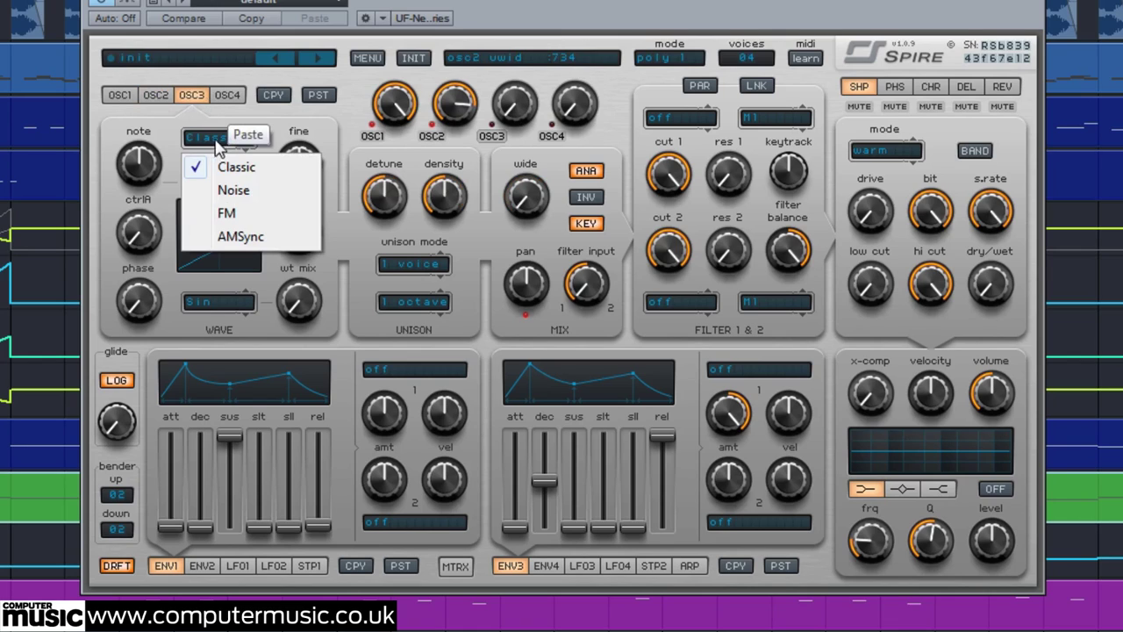
pyautogui.click(233, 188)
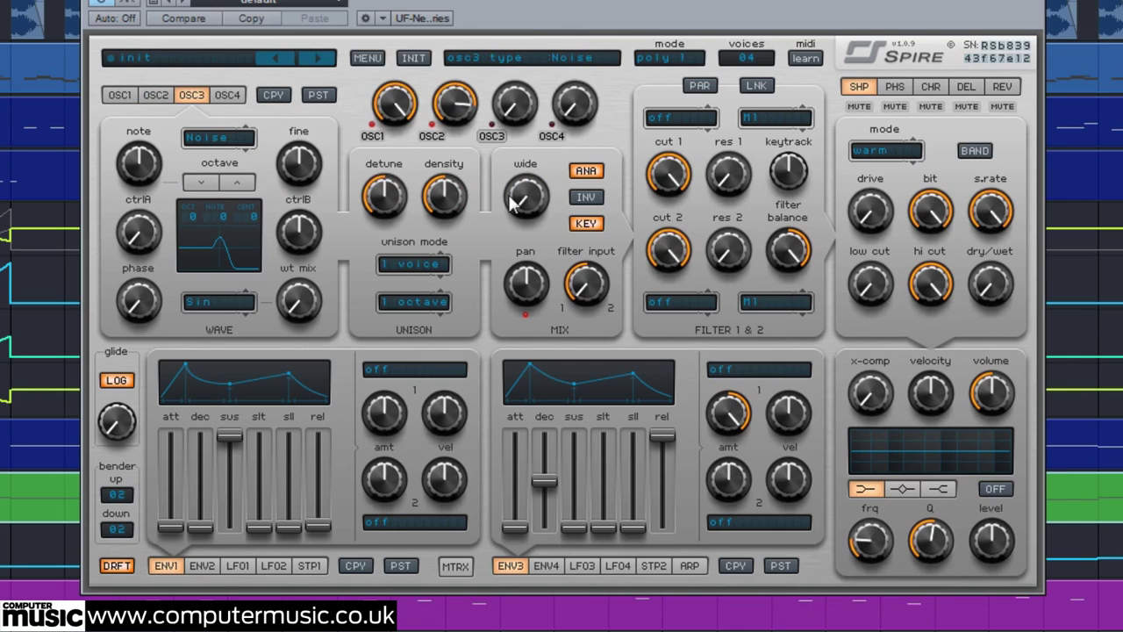
pyautogui.moveTo(523, 104); pyautogui.dragTo(530, 9)
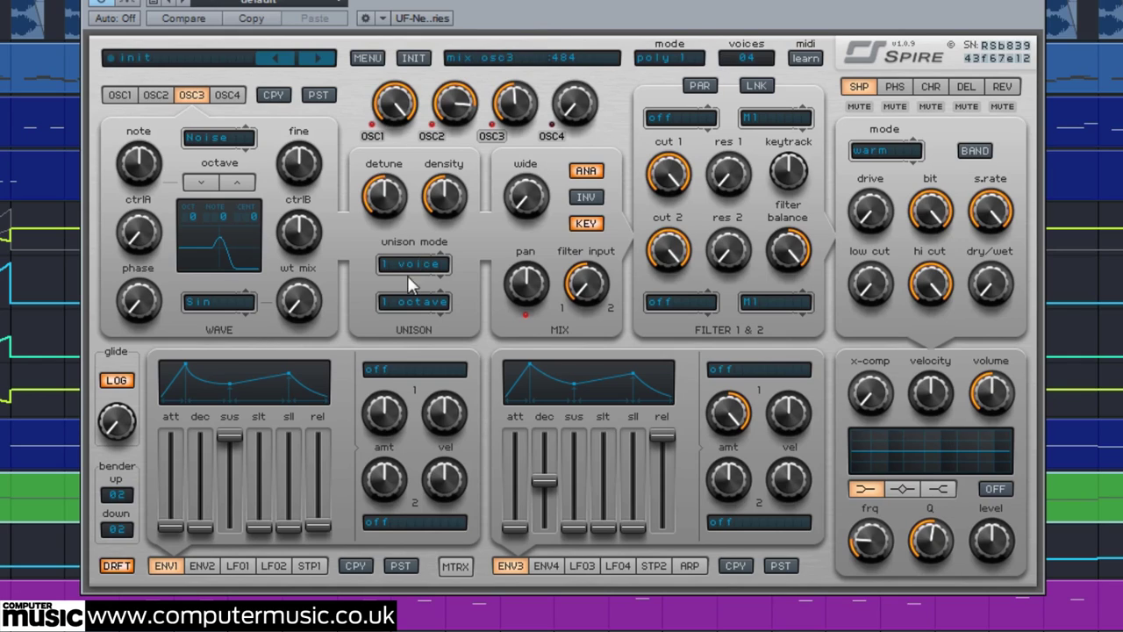
pyautogui.moveTo(154, 228); pyautogui.dragTo(196, 90)
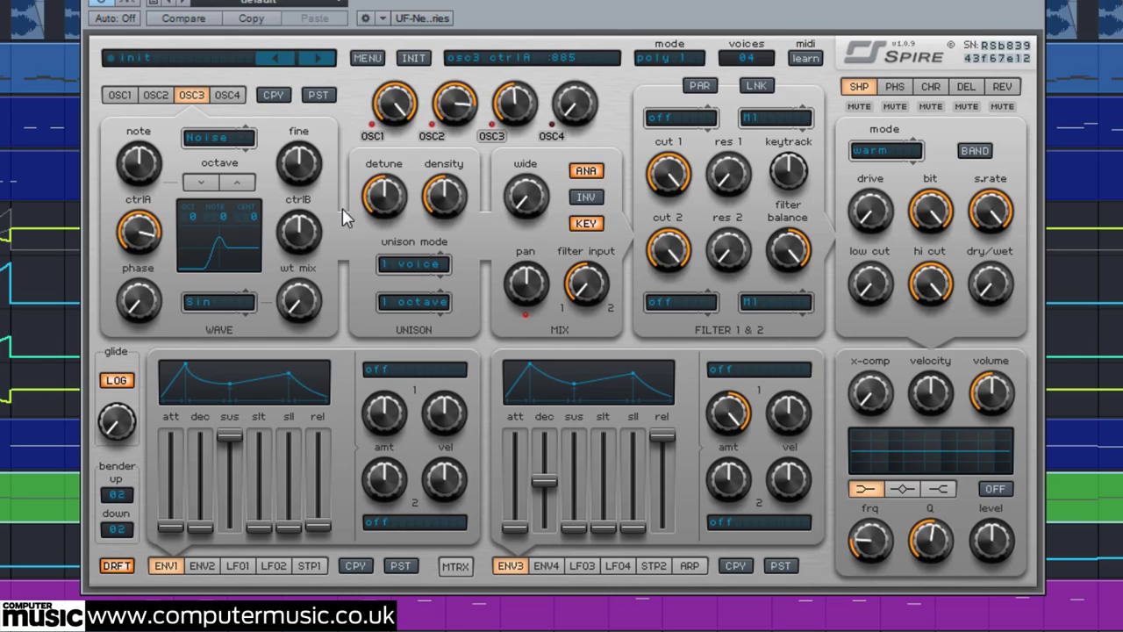
pyautogui.moveTo(301, 253); pyautogui.dragTo(295, 346)
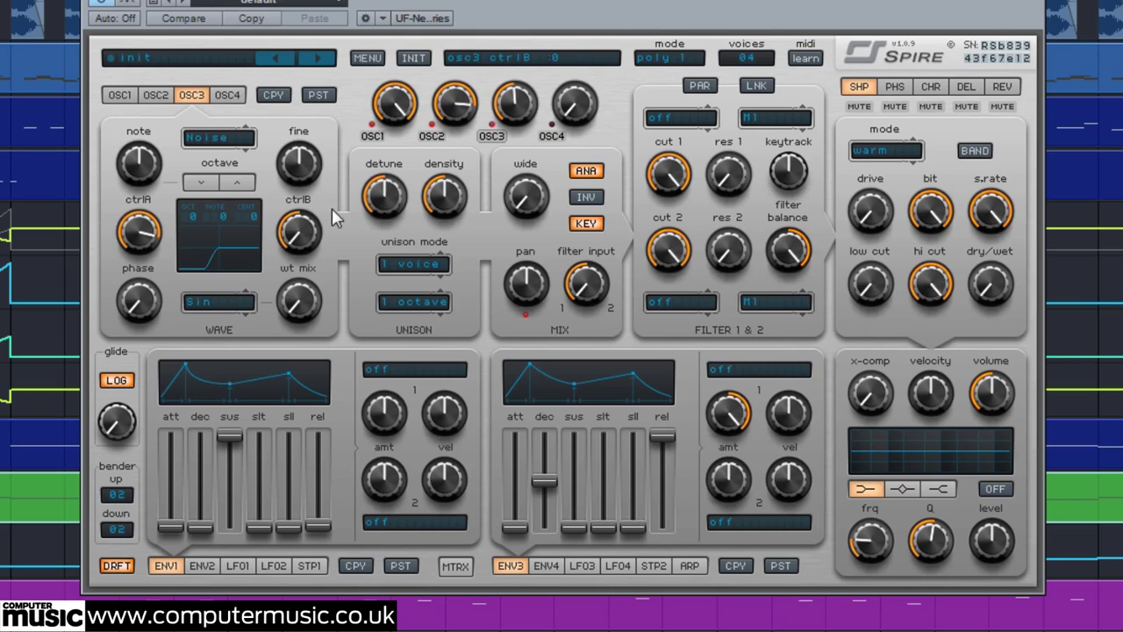
pyautogui.click(588, 224)
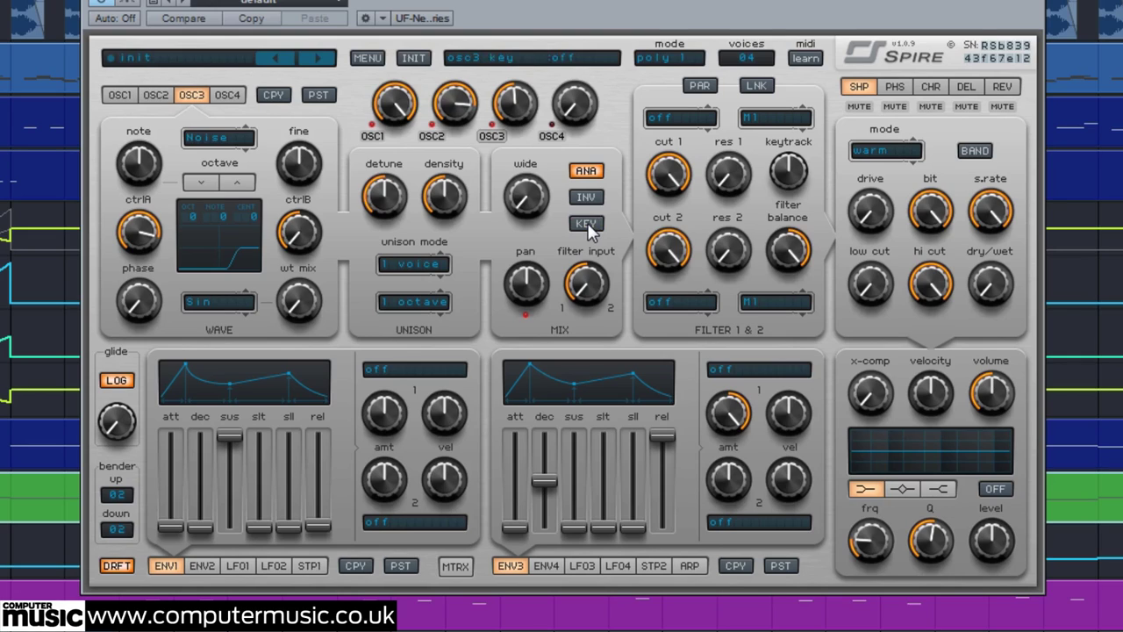
# - Mute and unmute oscillators 1 and 2 to audition the noise layer alone
pyautogui.click(369, 135)
pyautogui.click(432, 136)
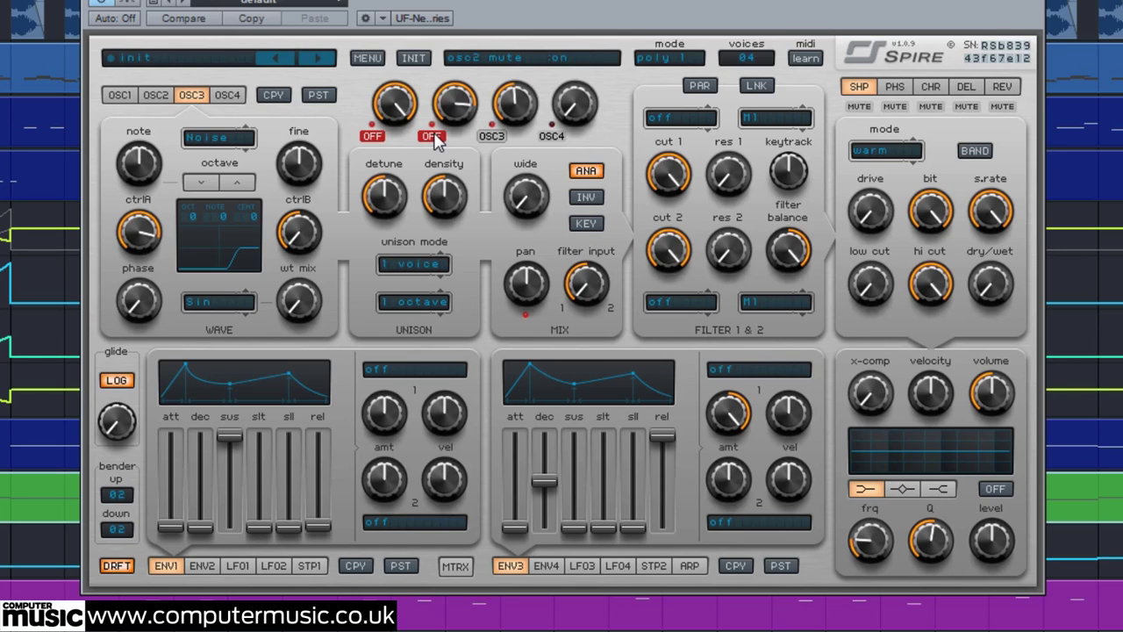
pyautogui.click(432, 136)
pyautogui.click(372, 136)
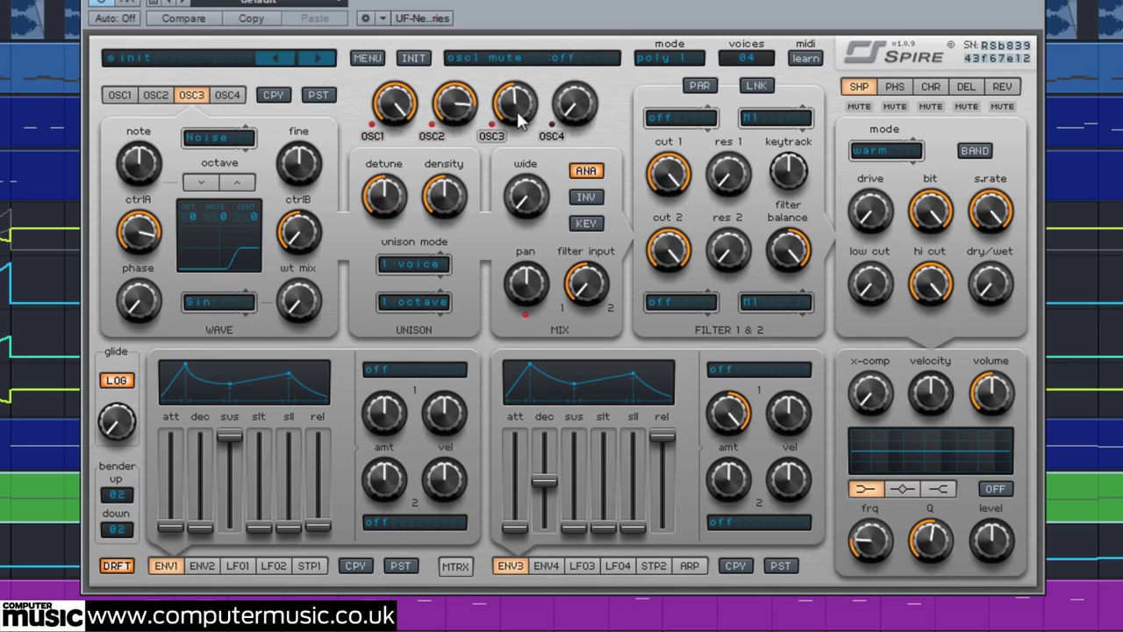
# - Switch filter 1 to the Perfecto LP4 low-pass and lower its cutoff to about 187
pyautogui.click(681, 118)
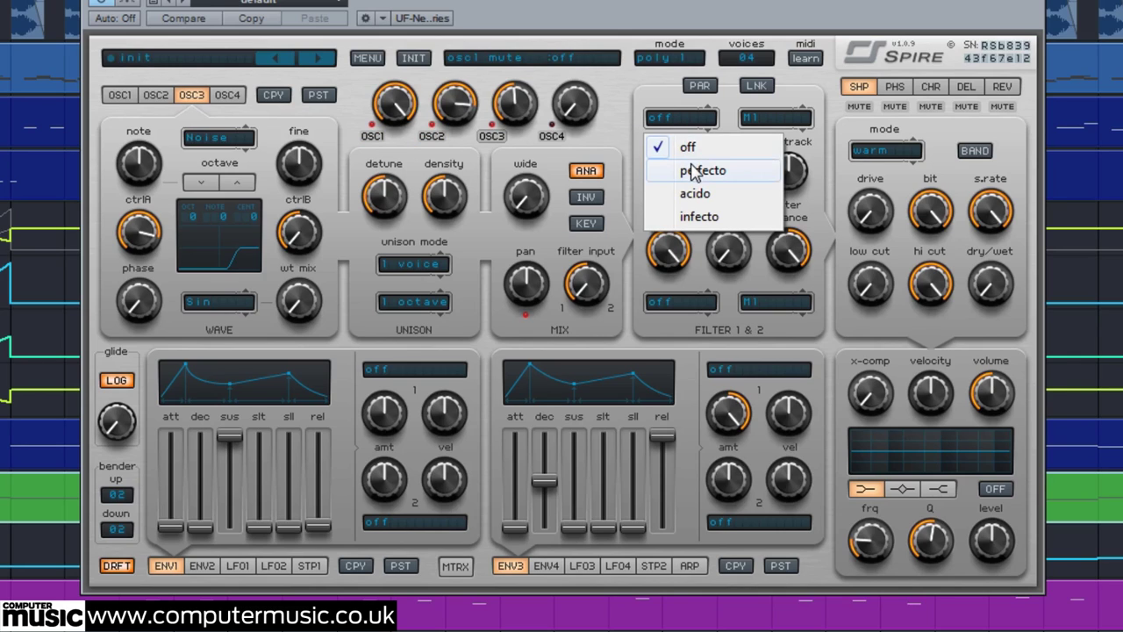
pyautogui.click(693, 170)
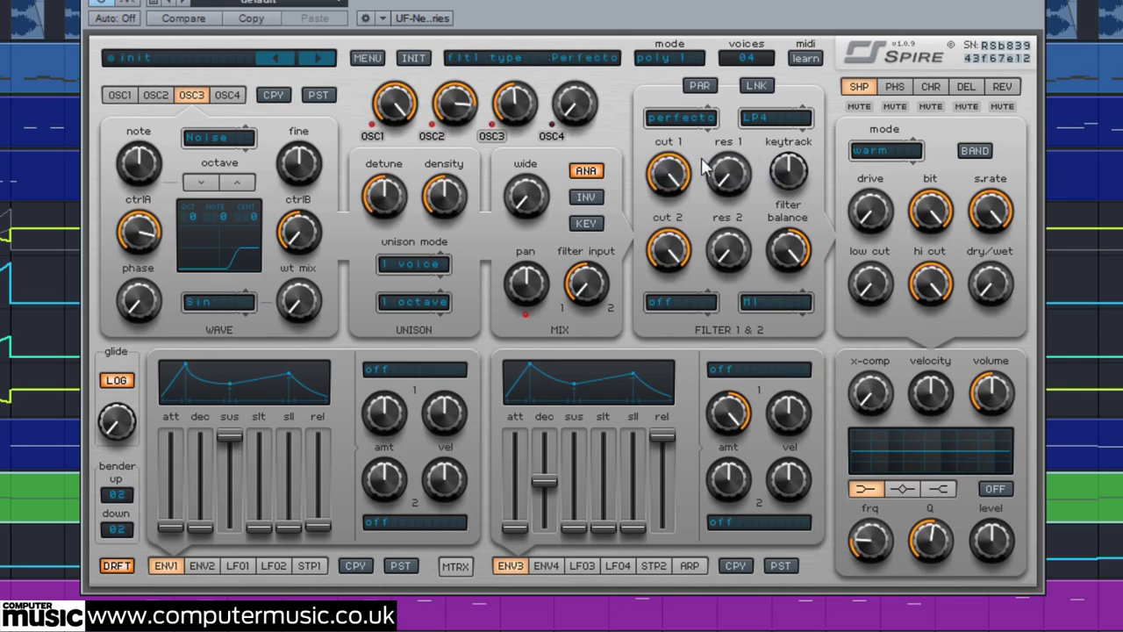
pyautogui.moveTo(666, 180); pyautogui.dragTo(696, 364)
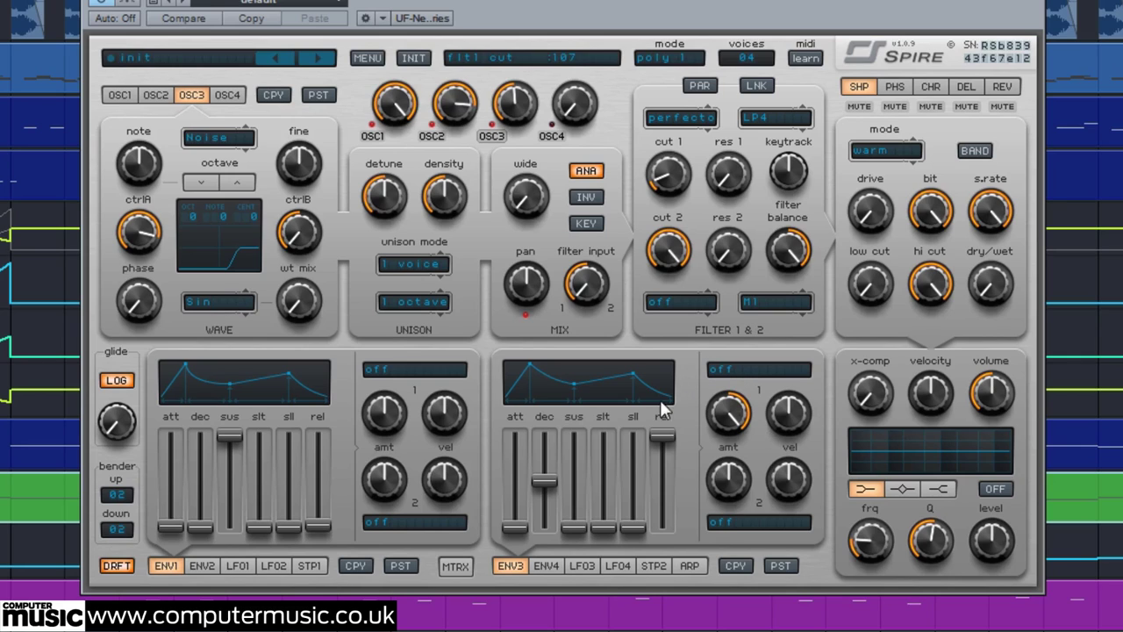
# - Route envelope 3 to filter Cutoff 1 and set its modulation amount
pyautogui.click(728, 372)
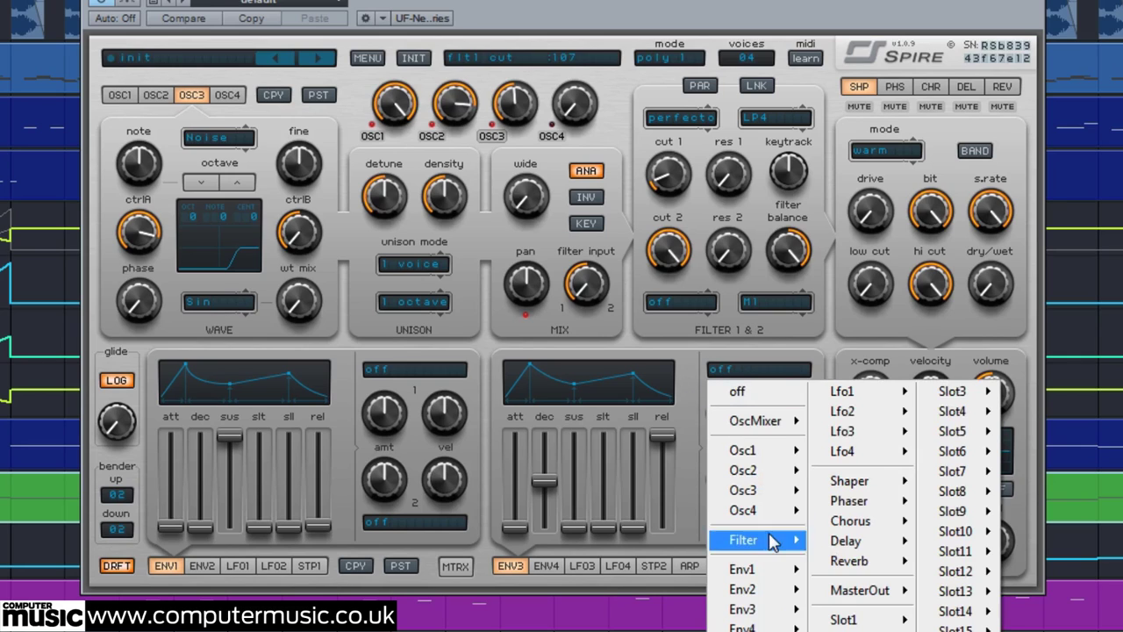
pyautogui.moveTo(773, 539)
pyautogui.click(840, 543)
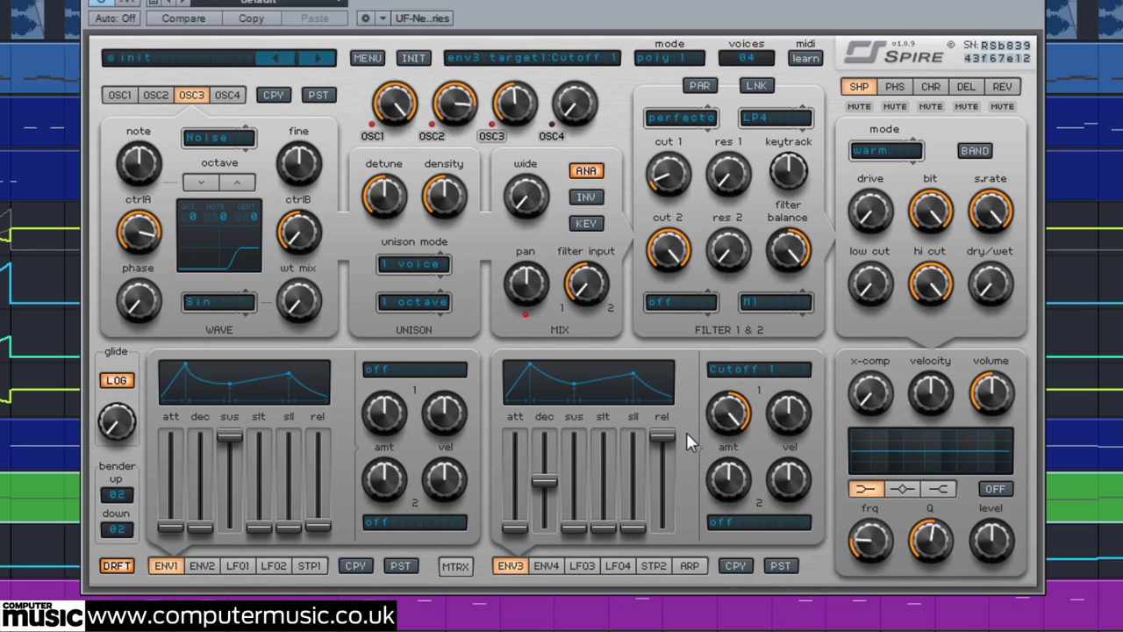
pyautogui.moveTo(734, 409)
pyautogui.mouseDown()
pyautogui.moveTo(727, 439)
pyautogui.moveTo(727, 425)
pyautogui.mouseUp()
# - Shorten envelope 3's decay, raise its sustain, and lengthen envelope 1's release
pyautogui.moveTo(551, 478); pyautogui.dragTo(550, 488)
pyautogui.moveTo(581, 520); pyautogui.dragTo(578, 509)
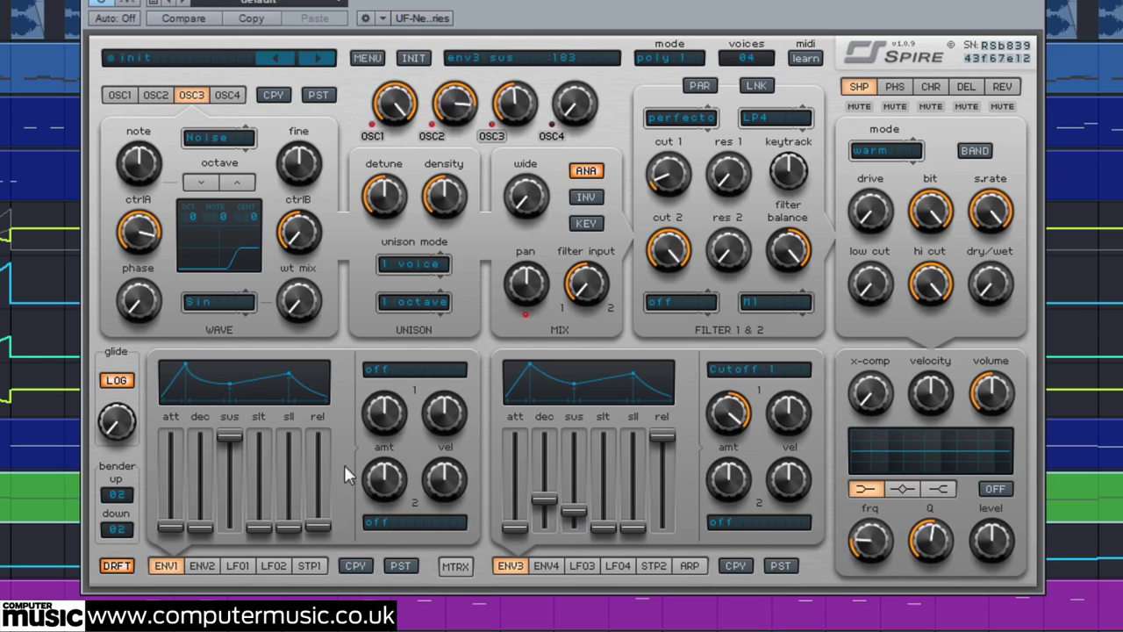
pyautogui.moveTo(316, 527); pyautogui.dragTo(321, 514)
pyautogui.moveTo(334, 442)
pyautogui.mouseDown()
pyautogui.moveTo(341, 404)
pyautogui.moveTo(338, 441)
pyautogui.mouseUp()
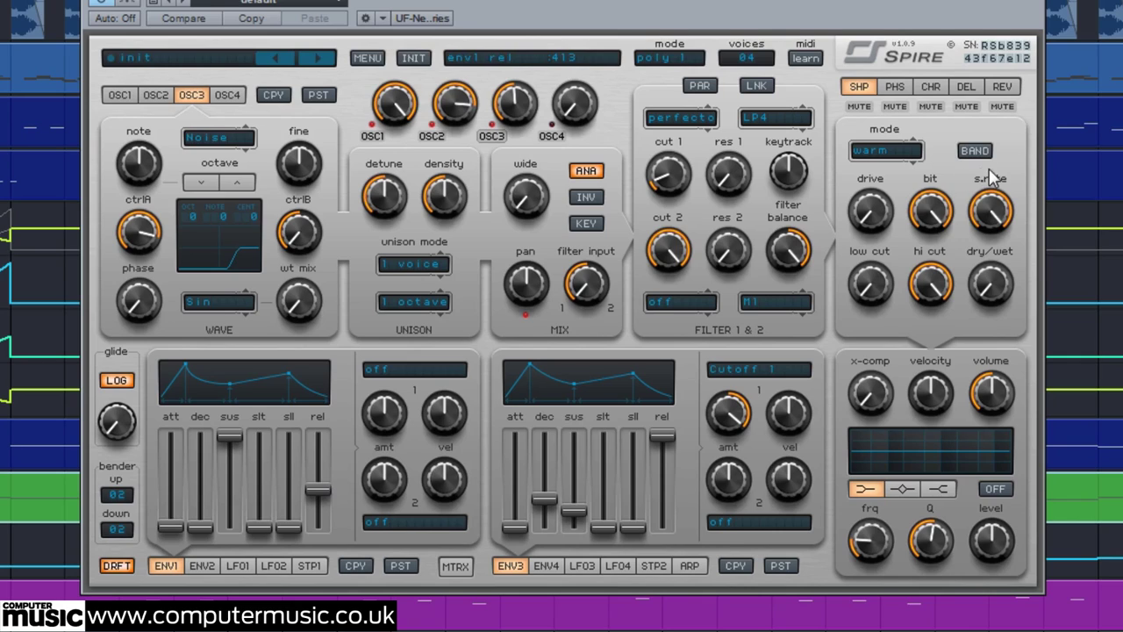
# - Set the delay's dry/wet to 370, feedback to about 378 and stereo width to 715
pyautogui.click(966, 86)
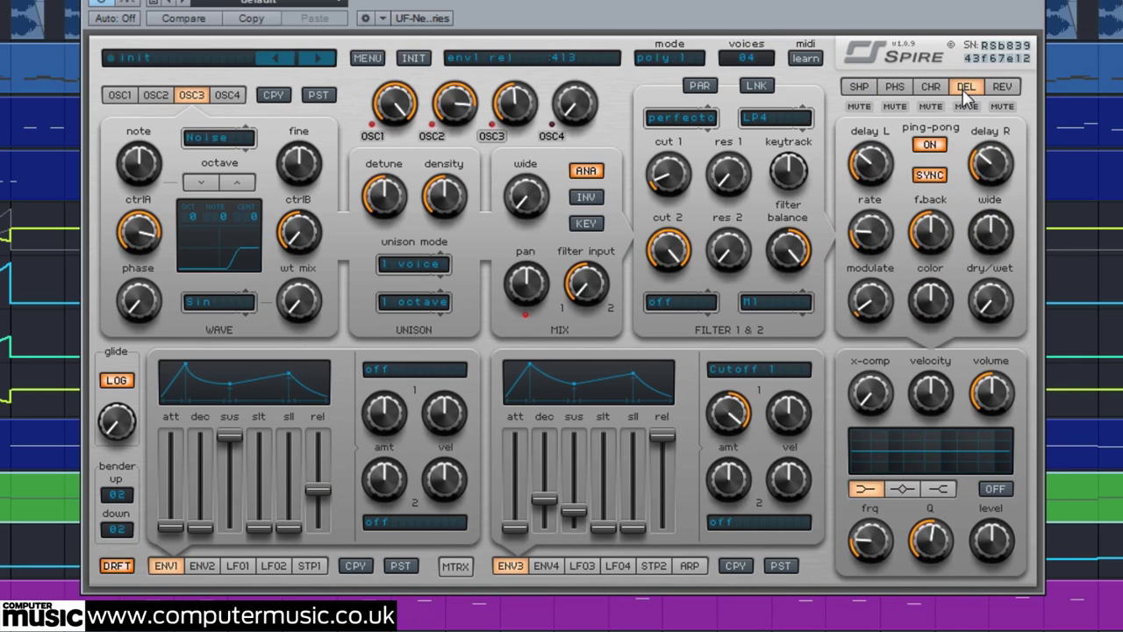
pyautogui.moveTo(990, 303); pyautogui.dragTo(1001, 243)
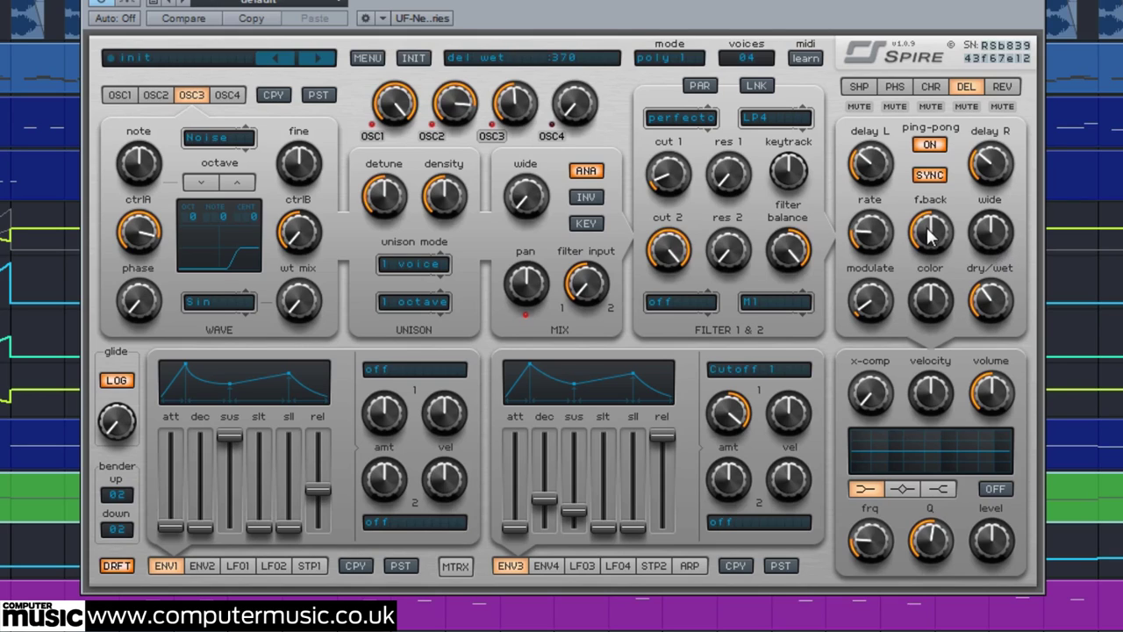
pyautogui.moveTo(933, 239); pyautogui.dragTo(932, 248)
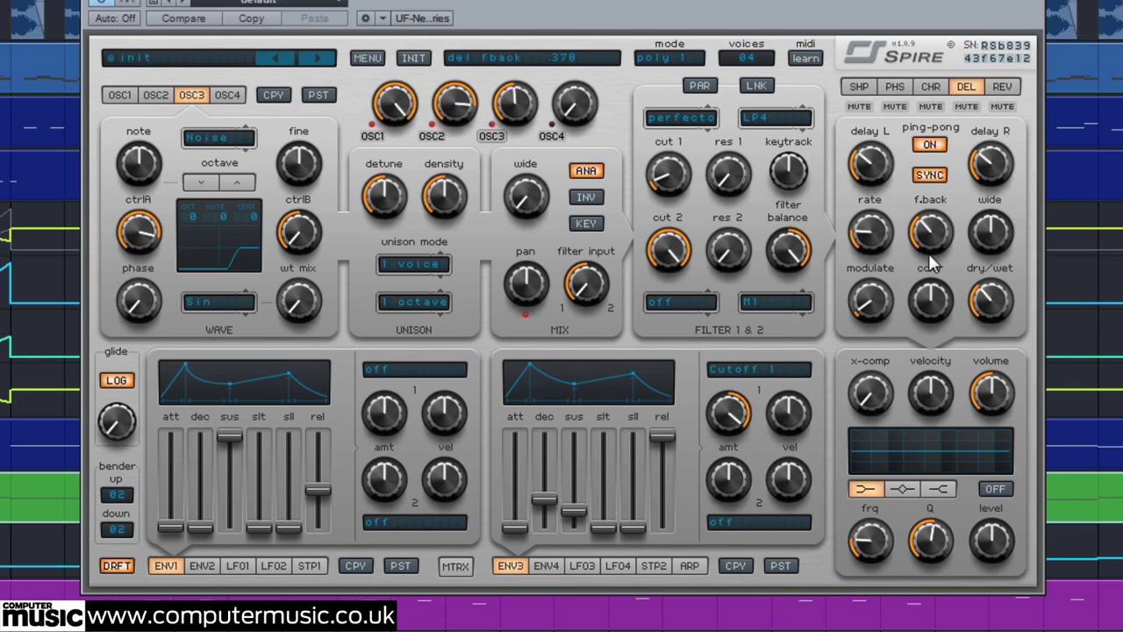
pyautogui.moveTo(1005, 251); pyautogui.dragTo(999, 196)
# - Set the plate reverb's dry/wet to about 424 and turn on tempo sync
pyautogui.click(1002, 87)
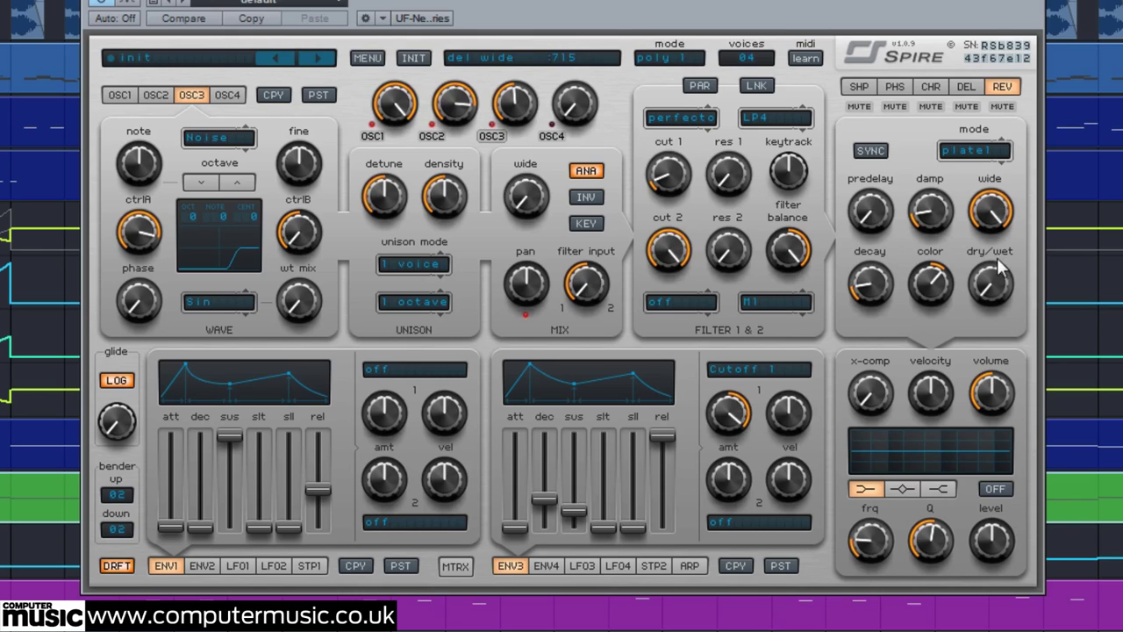
pyautogui.moveTo(999, 277); pyautogui.dragTo(1001, 303)
pyautogui.moveTo(996, 243); pyautogui.dragTo(1002, 200)
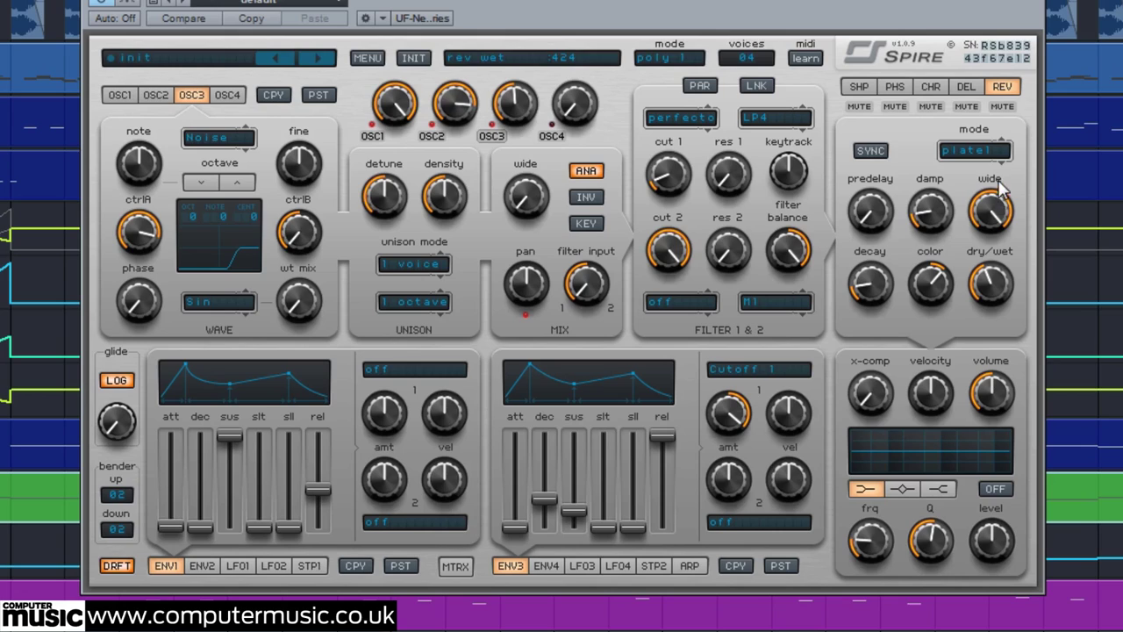
pyautogui.click(871, 150)
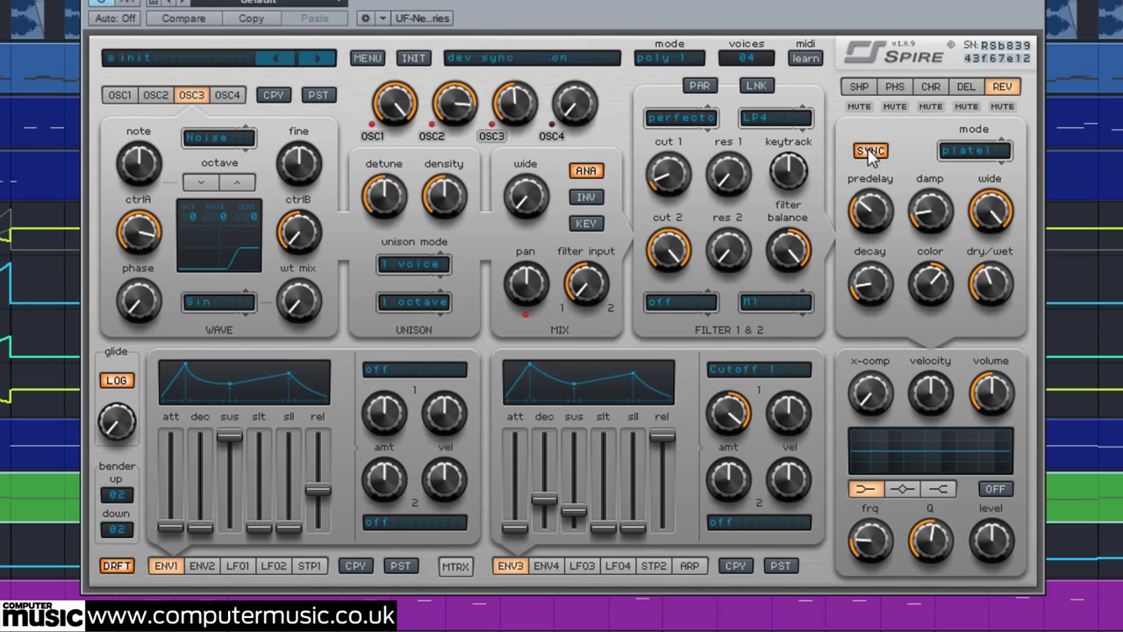
# - Enable Spire's EQ as a boosted high shelf with its frequency raised to 625
pyautogui.click(996, 490)
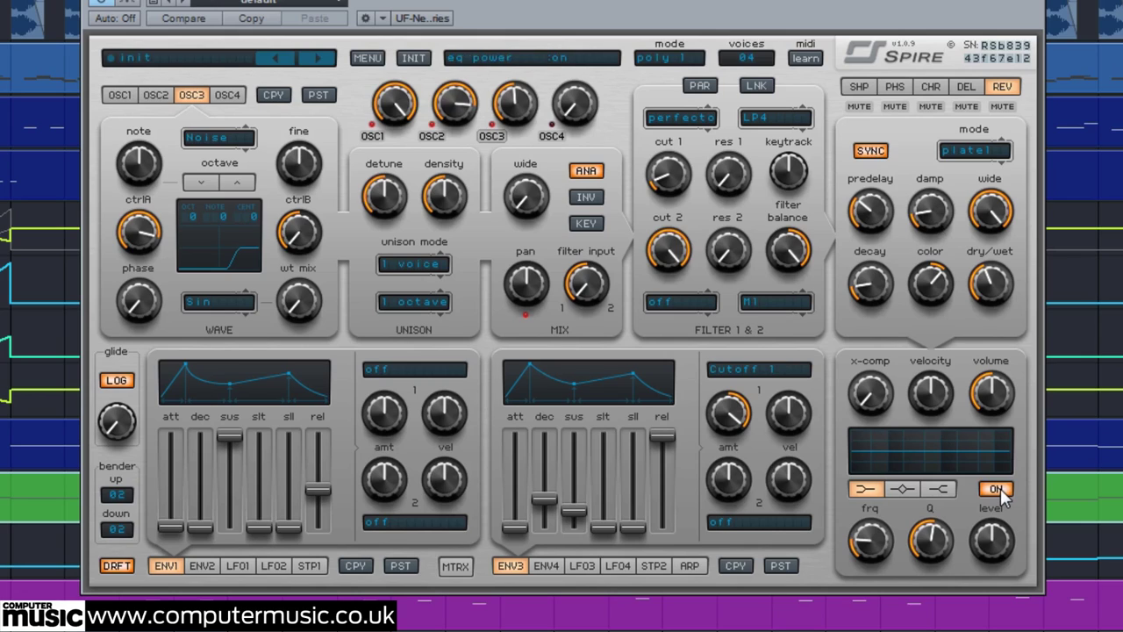
pyautogui.click(943, 487)
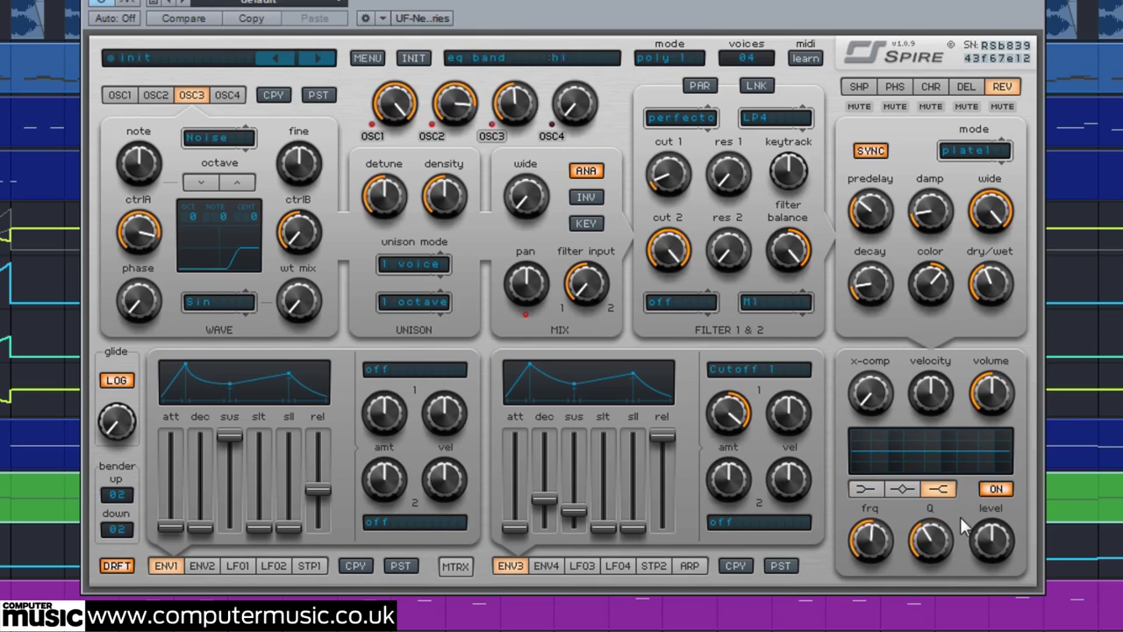
pyautogui.moveTo(995, 551); pyautogui.dragTo(992, 527)
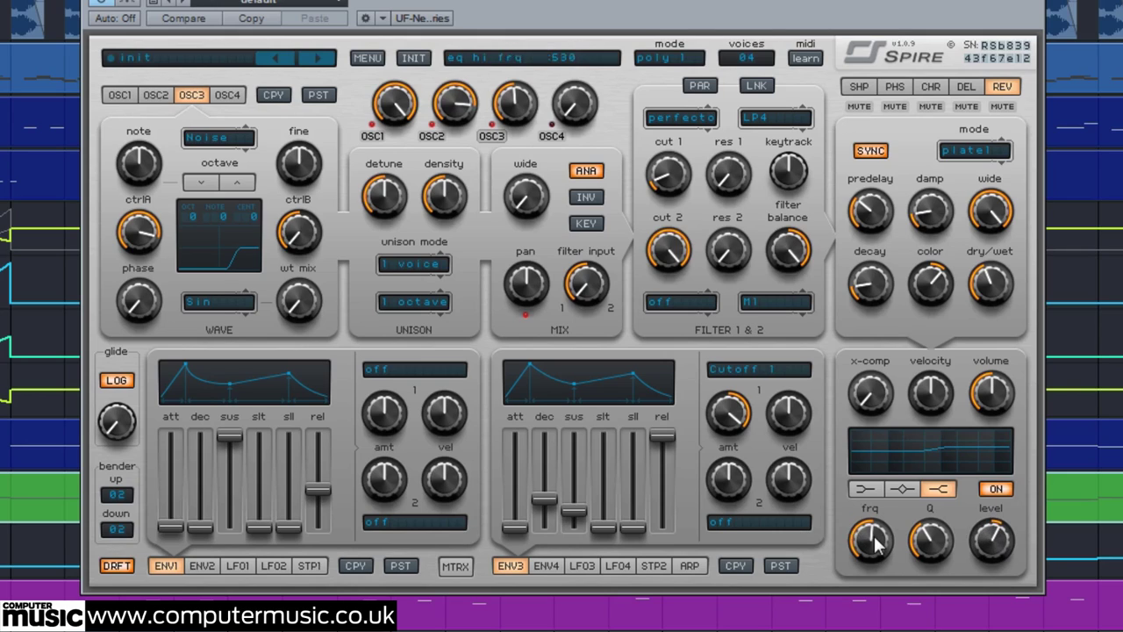
pyautogui.moveTo(877, 544); pyautogui.dragTo(879, 425)
pyautogui.moveTo(879, 376); pyautogui.dragTo(882, 309)
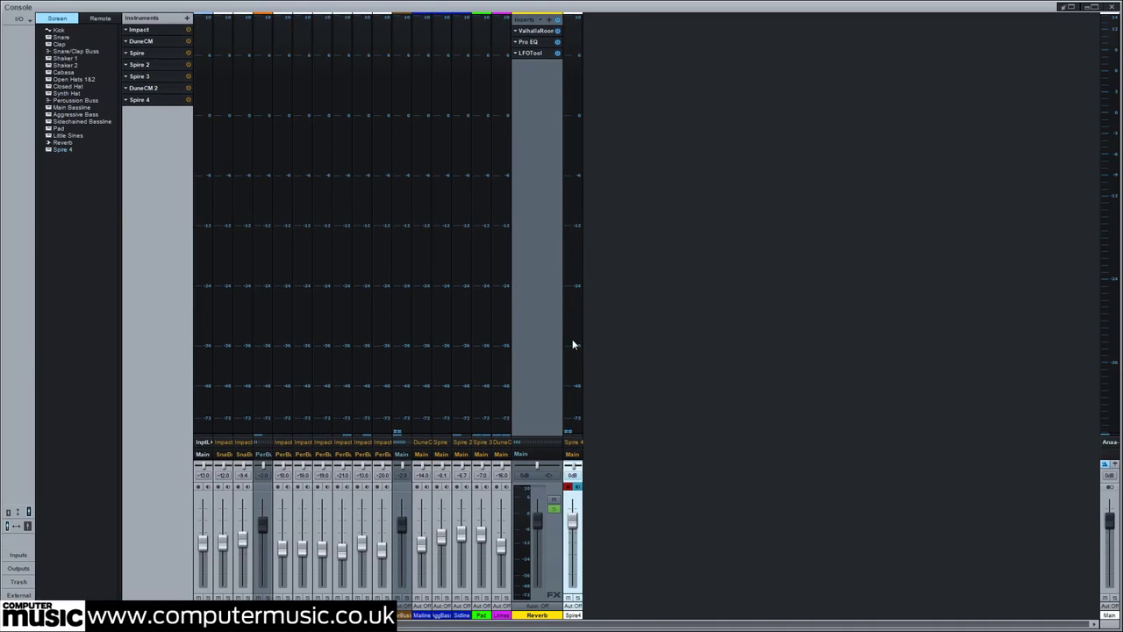
# - Insert a Pro EQ on the Spire 4 channel
pyautogui.click(570, 401)
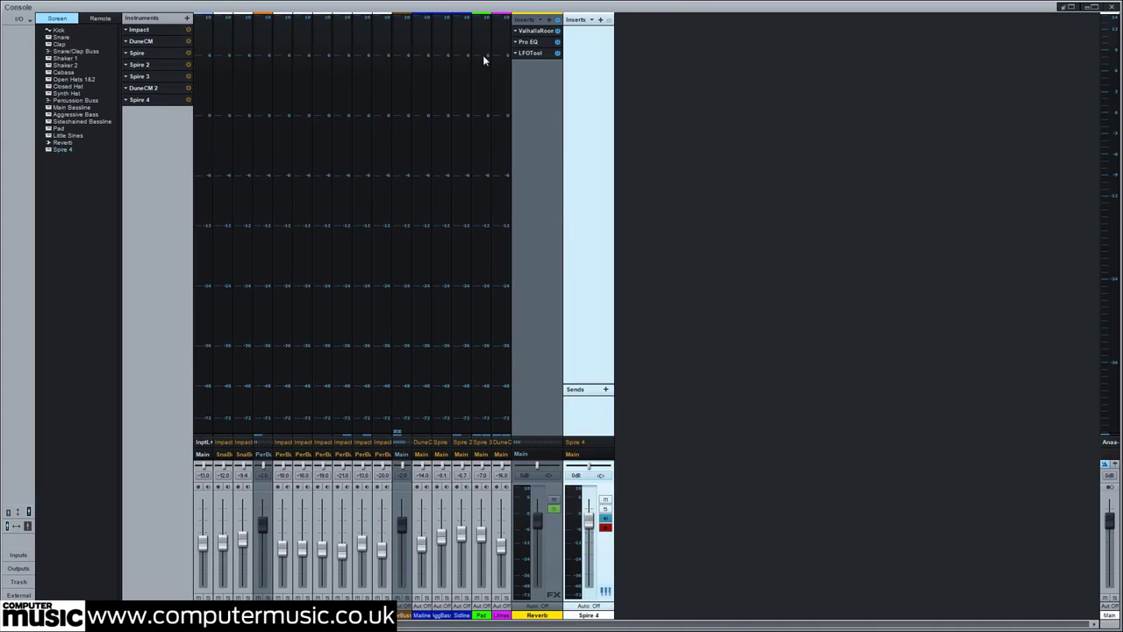
pyautogui.click(600, 19)
pyautogui.scroll(-1, 645, 288)
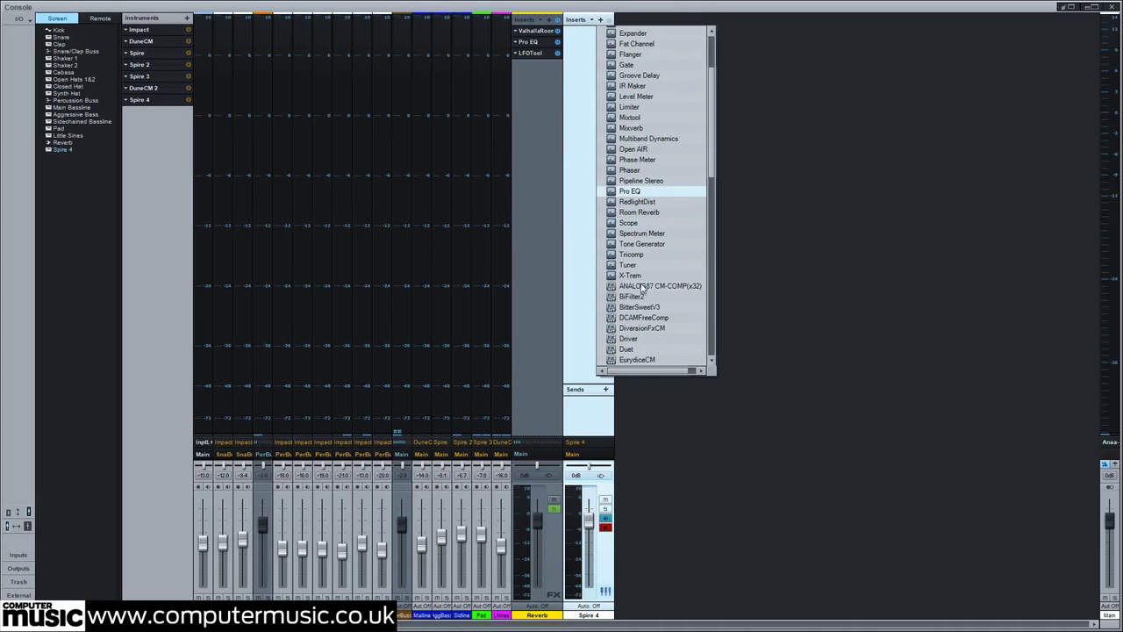
pyautogui.scroll(-8, 645, 294)
pyautogui.scroll(3, 643, 298)
pyautogui.click(639, 286)
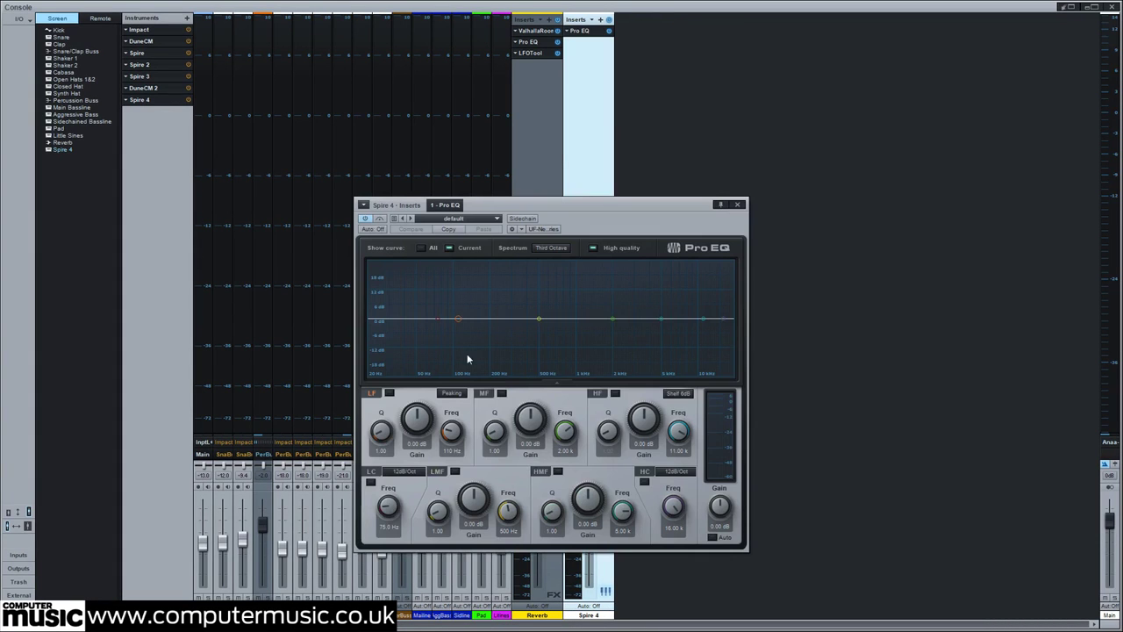
# - Enable the Pro EQ's low cut at 184 Hz with a 48dB/Oct slope
pyautogui.click(403, 472)
pyautogui.click(402, 526)
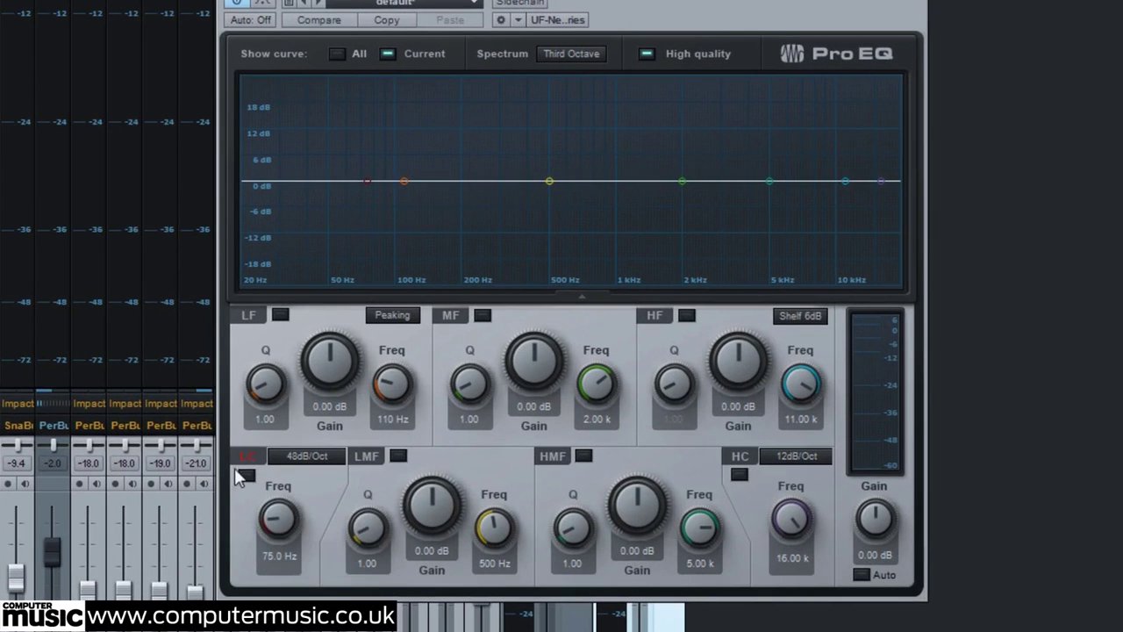
pyautogui.click(245, 475)
pyautogui.click(284, 551)
pyautogui.write('184')
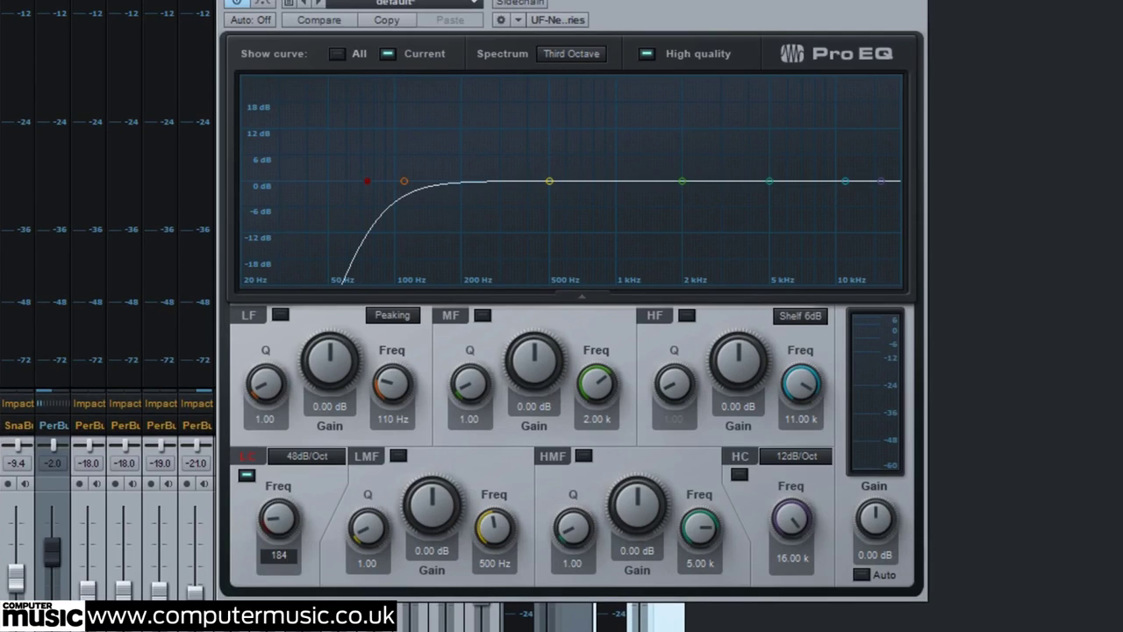
pyautogui.press('Return')
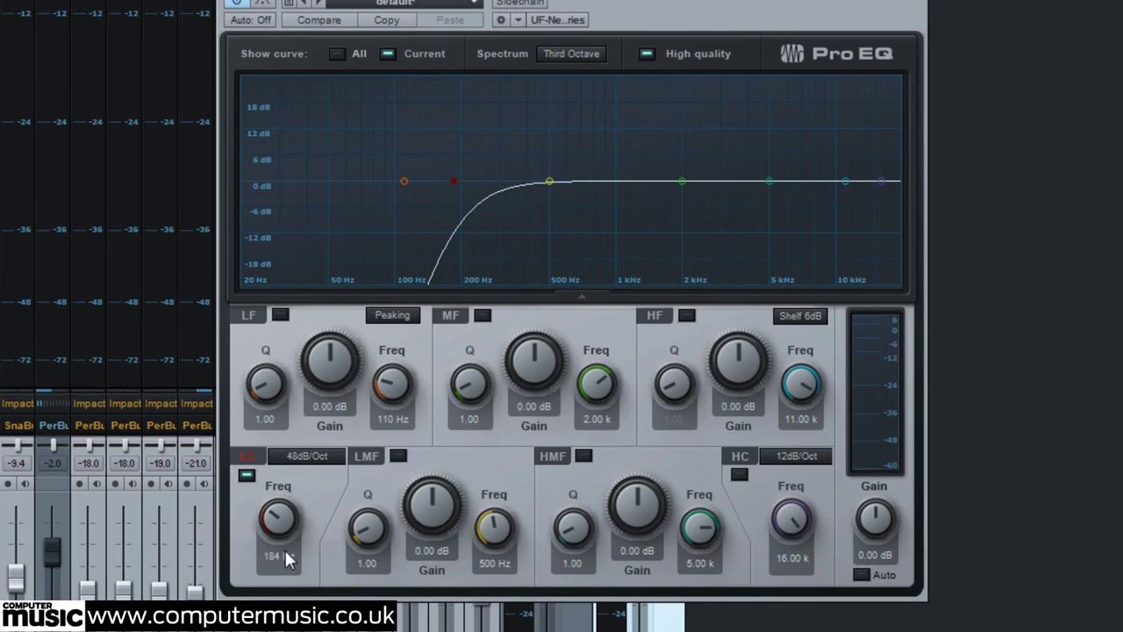
# - Play the song and toggle the low cut off and on to compare
pyautogui.press('space')
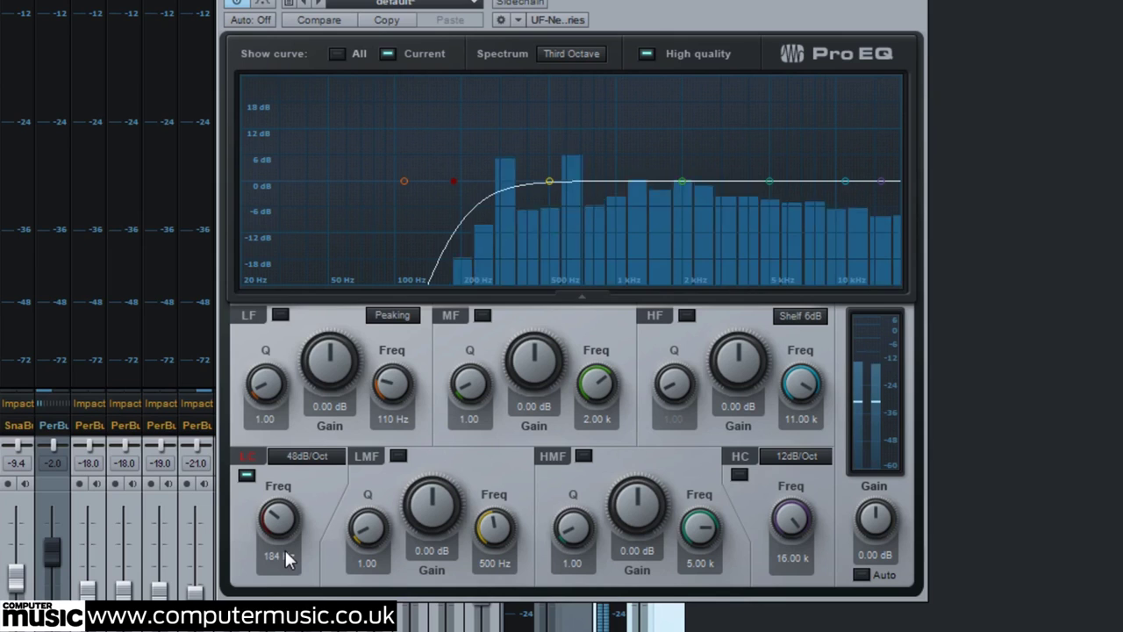
pyautogui.click(246, 477)
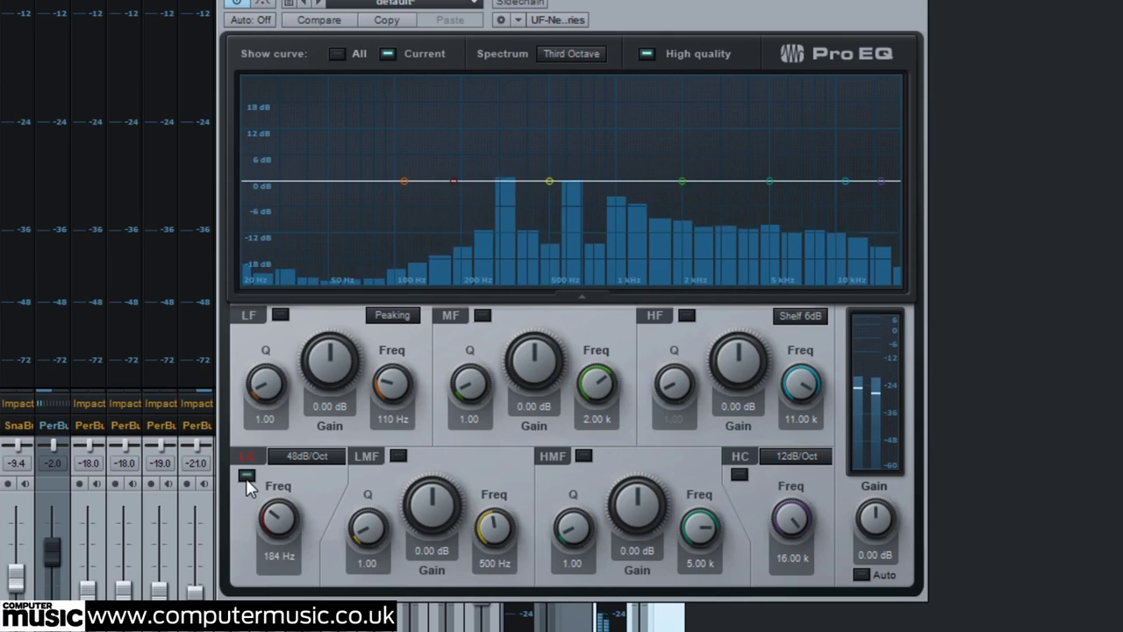
pyautogui.click(247, 477)
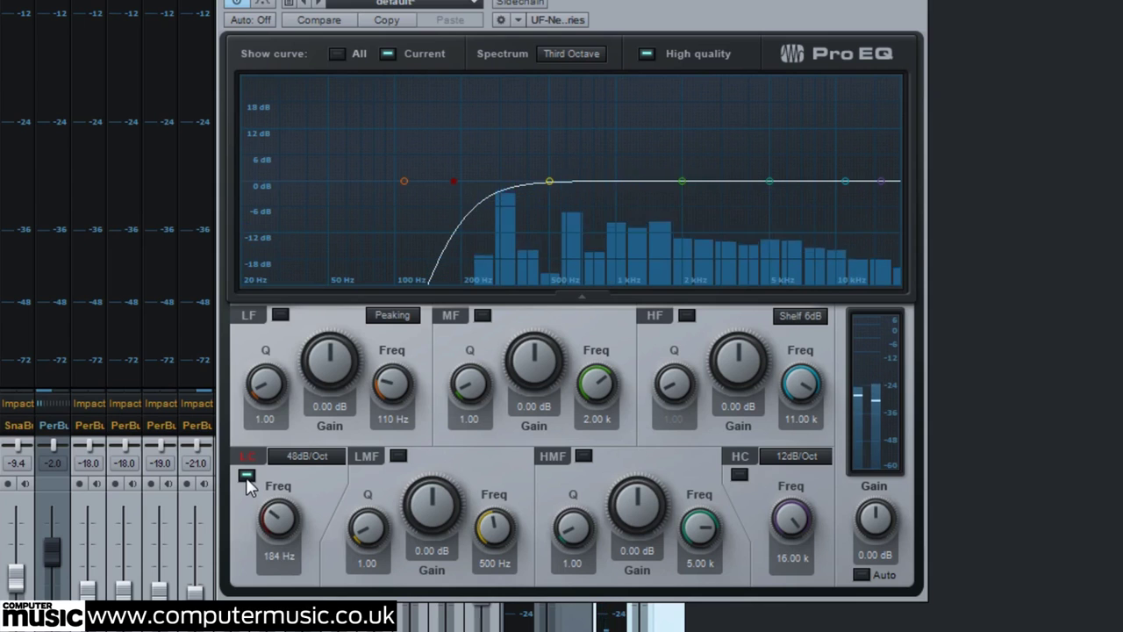
pyautogui.press('space')
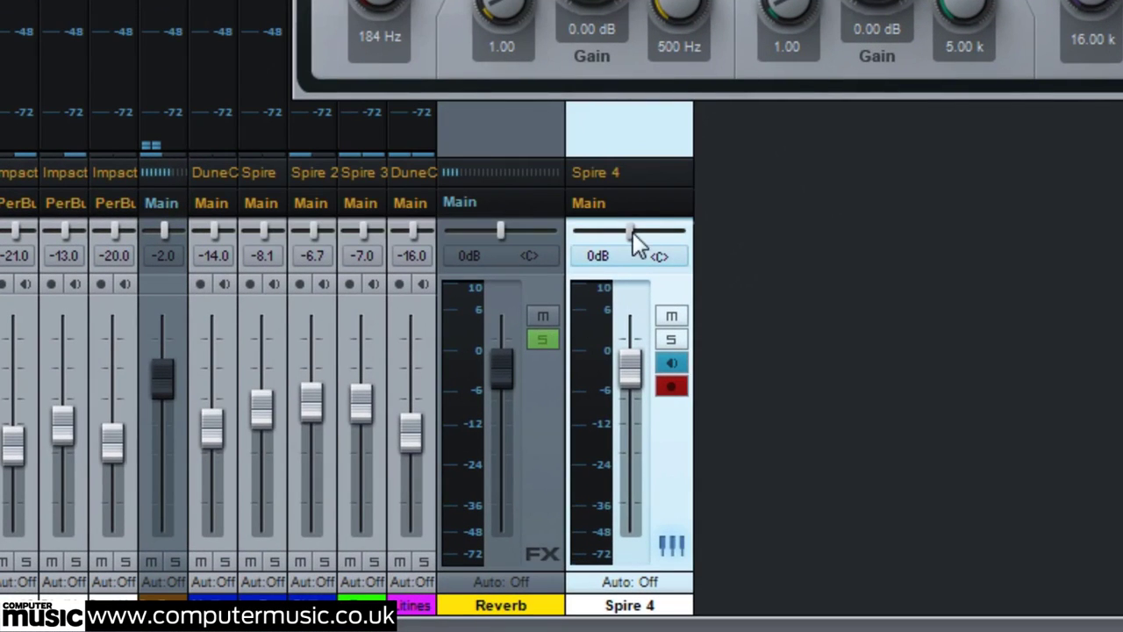
# - Set the Spire 4 channel volume to -7.0 dB and add a send to the Reverb bus
pyautogui.click(597, 256)
pyautogui.write('-7')
pyautogui.press('Return')
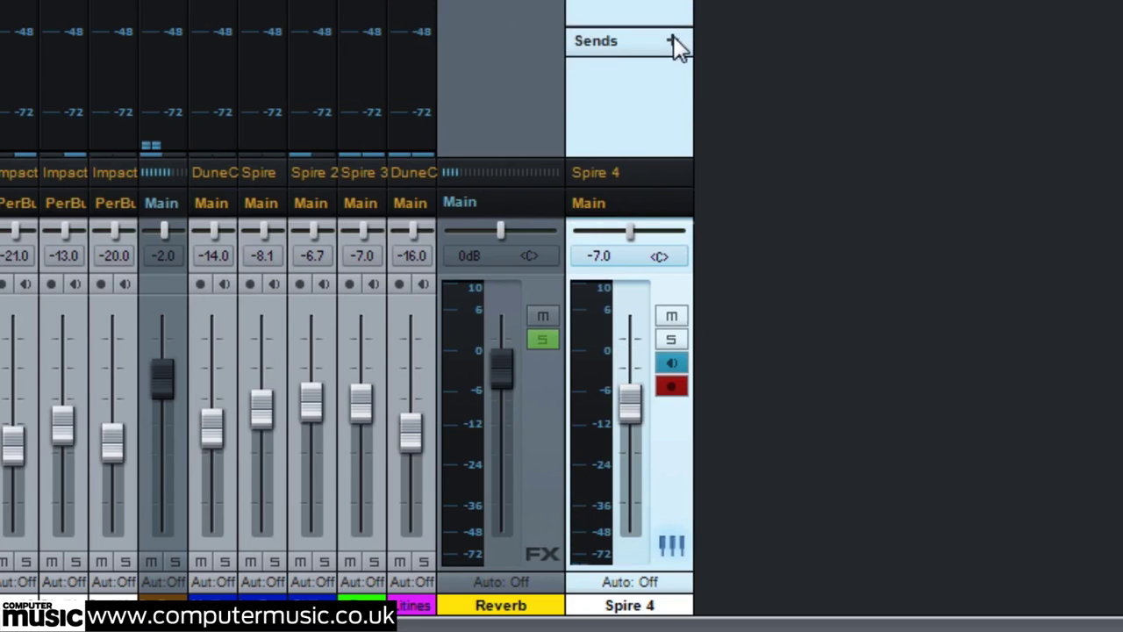
pyautogui.click(672, 39)
pyautogui.click(729, 146)
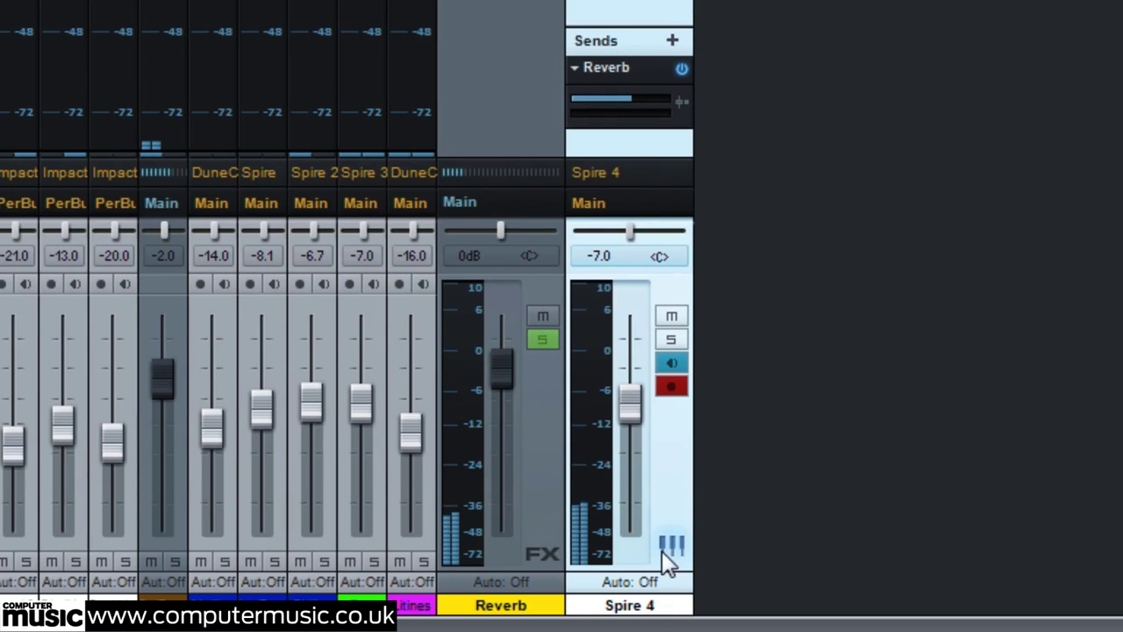
# - Rename the Spire 4 channel to 'Lead' and colour it red
pyautogui.doubleClick(651, 613)
pyautogui.write('Lead')
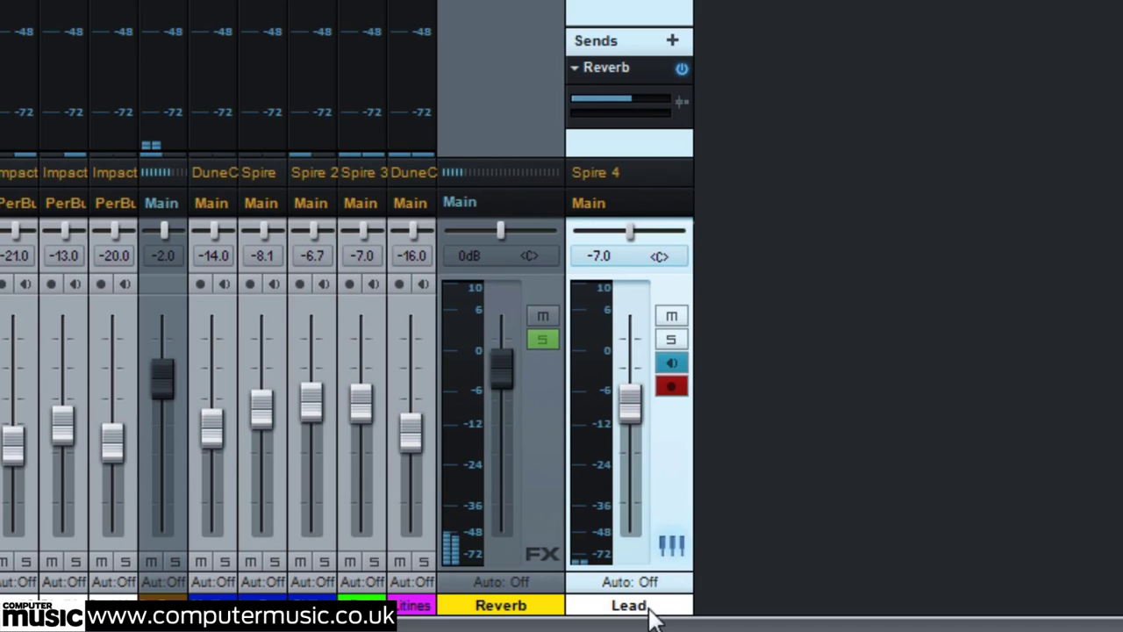
pyautogui.press('Return')
pyautogui.click(649, 606)
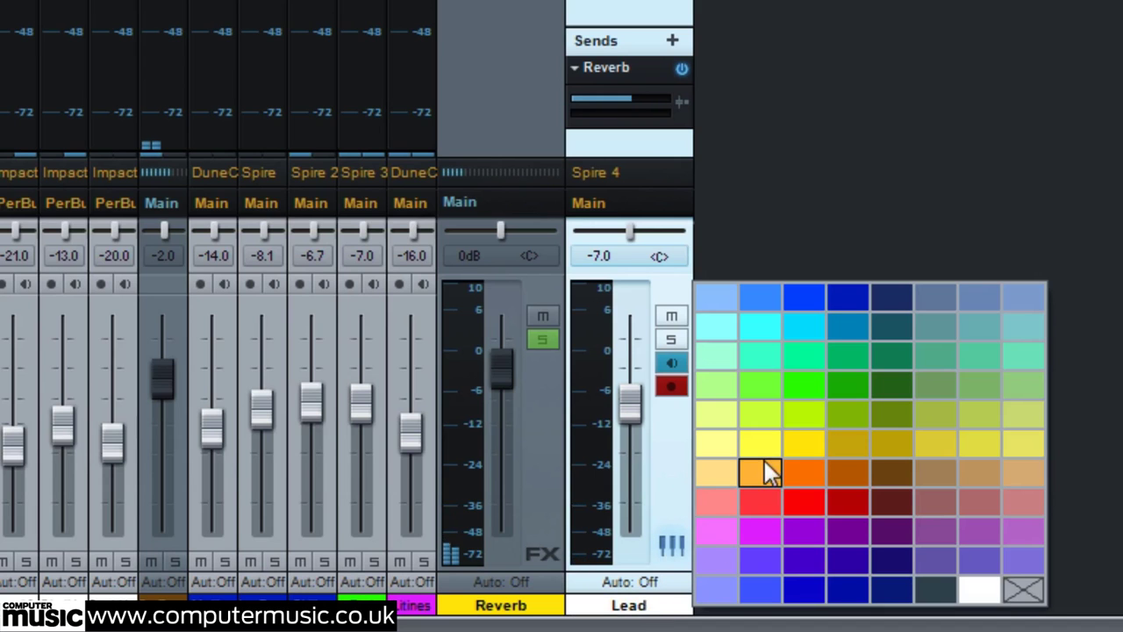
pyautogui.click(819, 496)
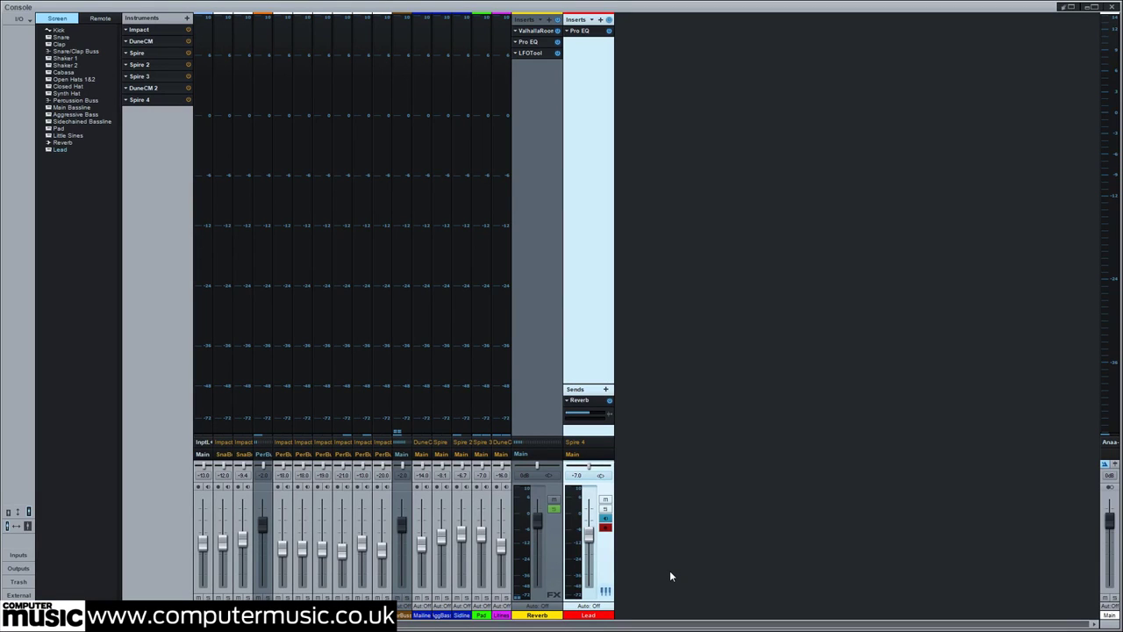
pyautogui.press('space')
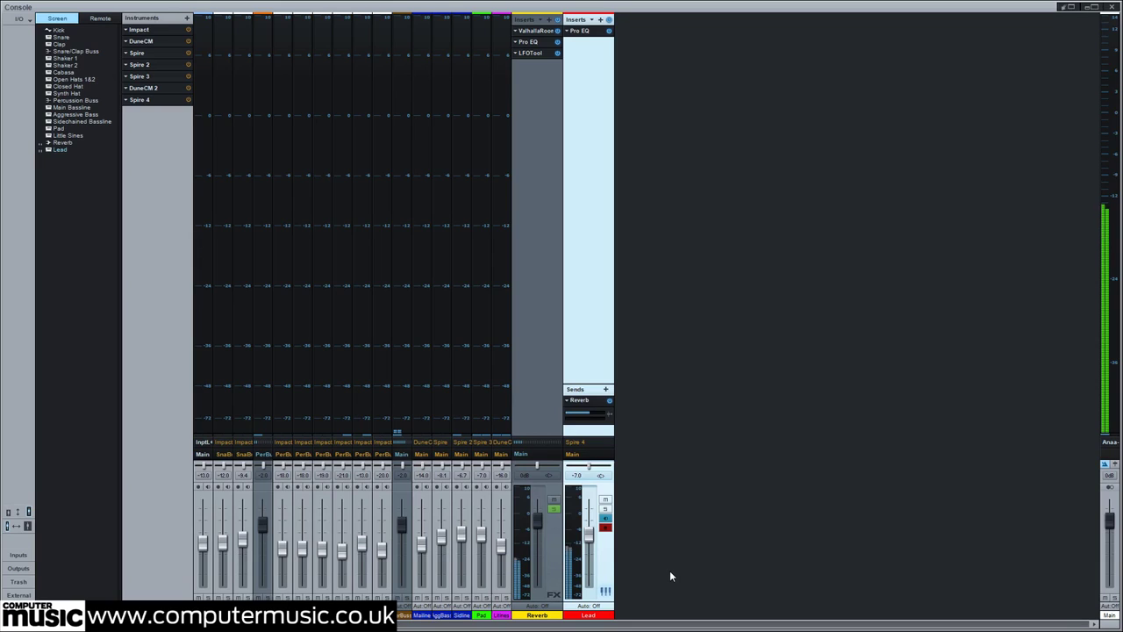